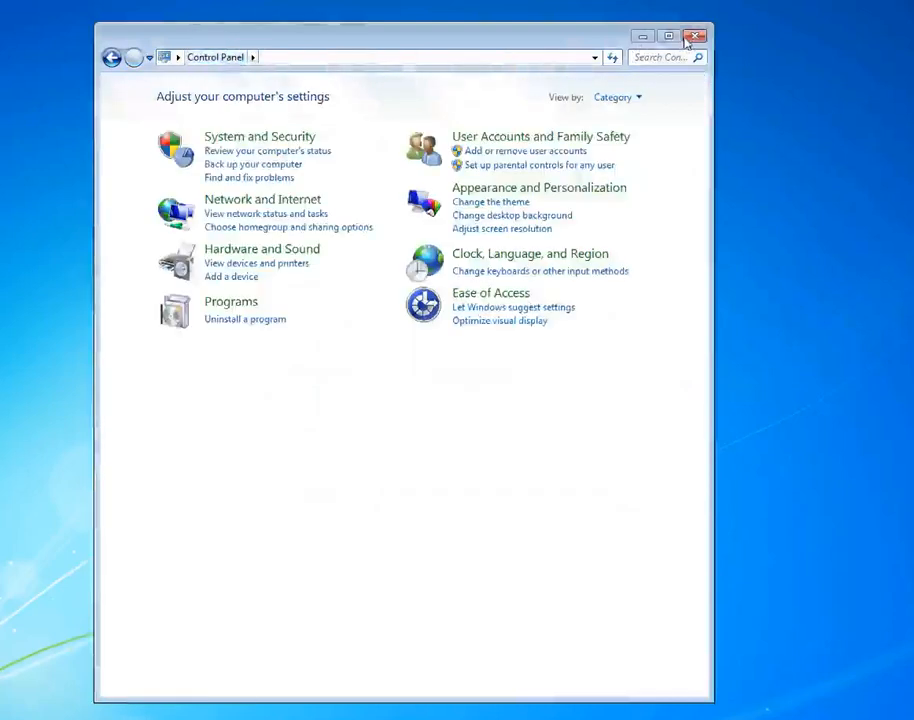
Close the open Control Panel window, reopen Control Panel from the Start menu and reposition its window
left_click(692, 38)
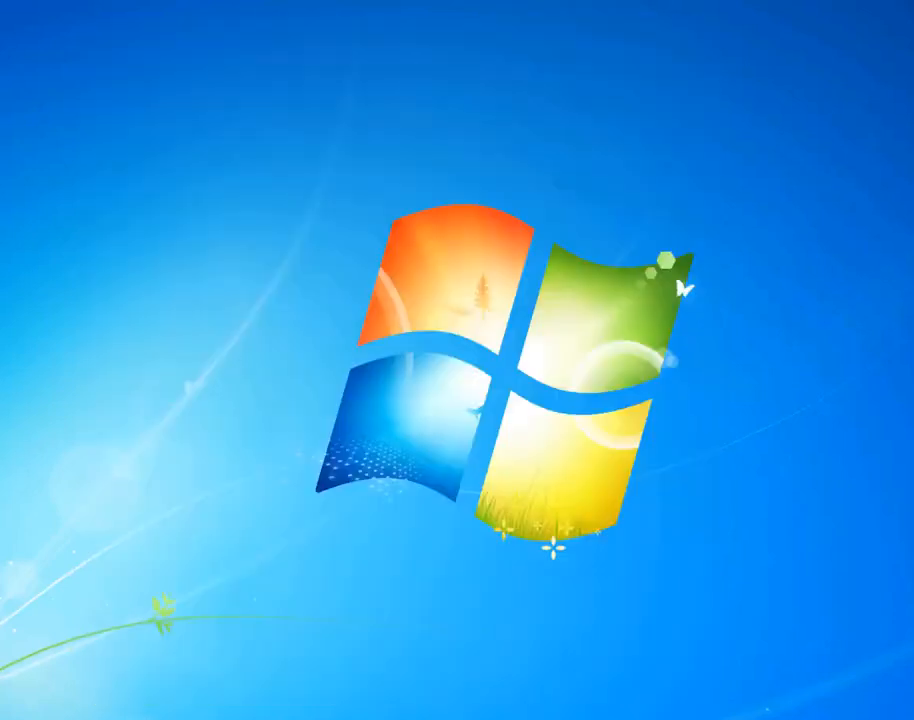
key("super")
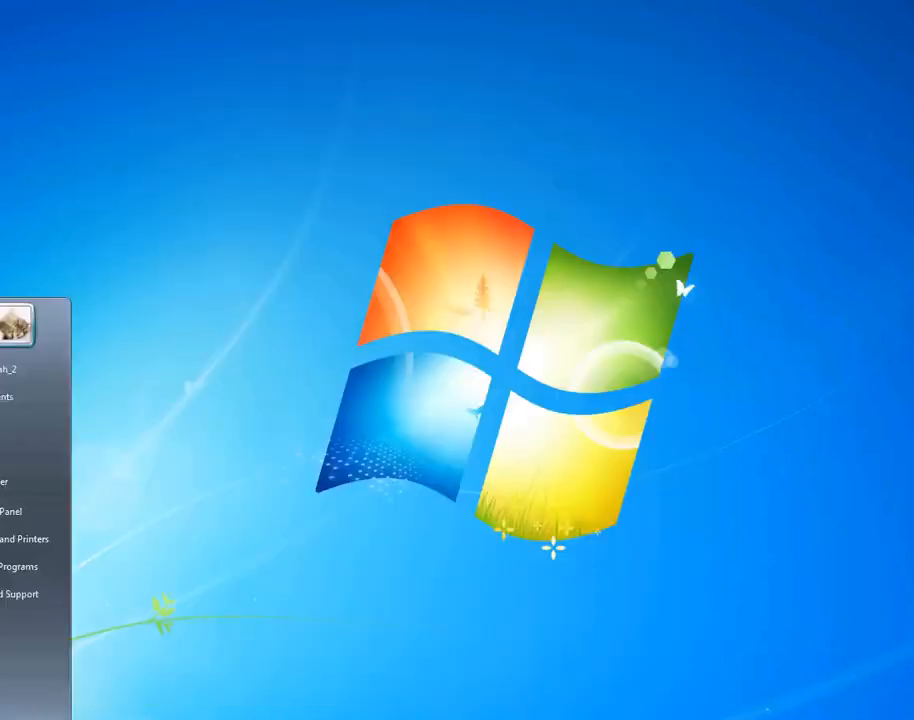
type("c")
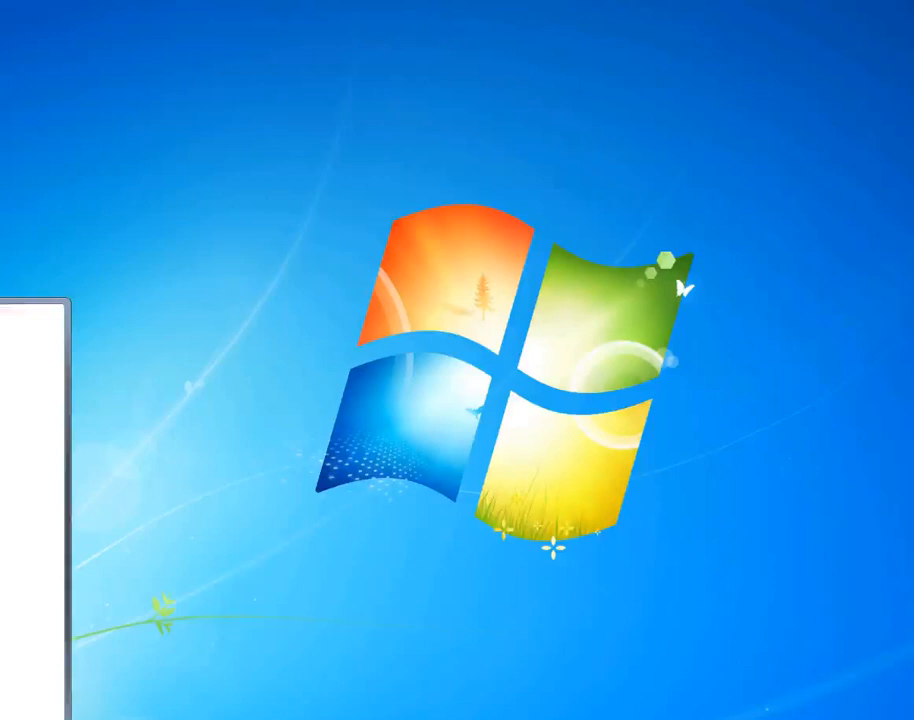
type("md")
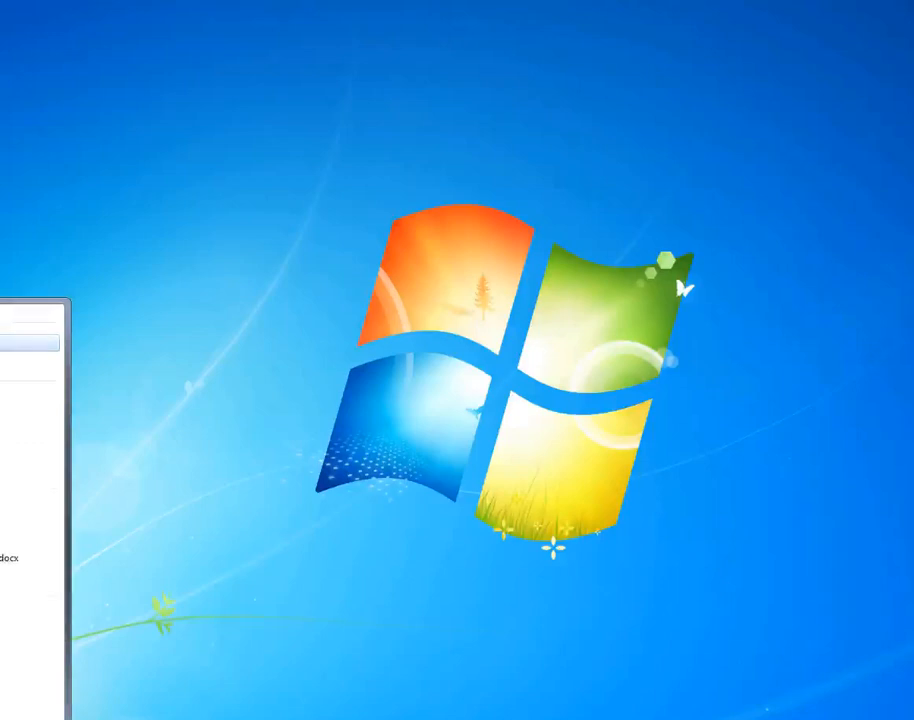
key("Return")
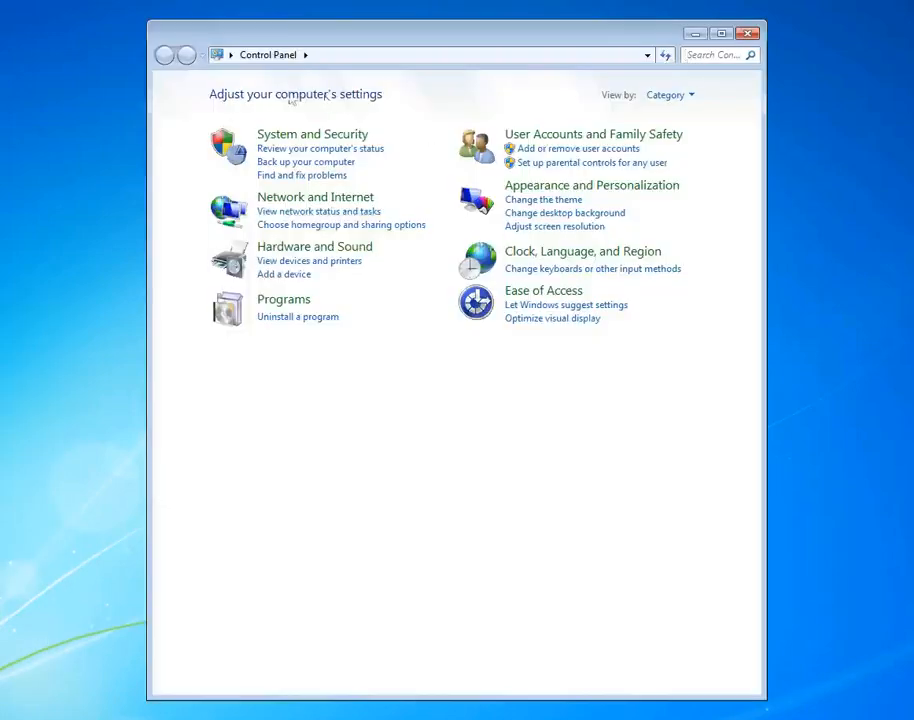
left_click_drag(466, 38, 497, 34)
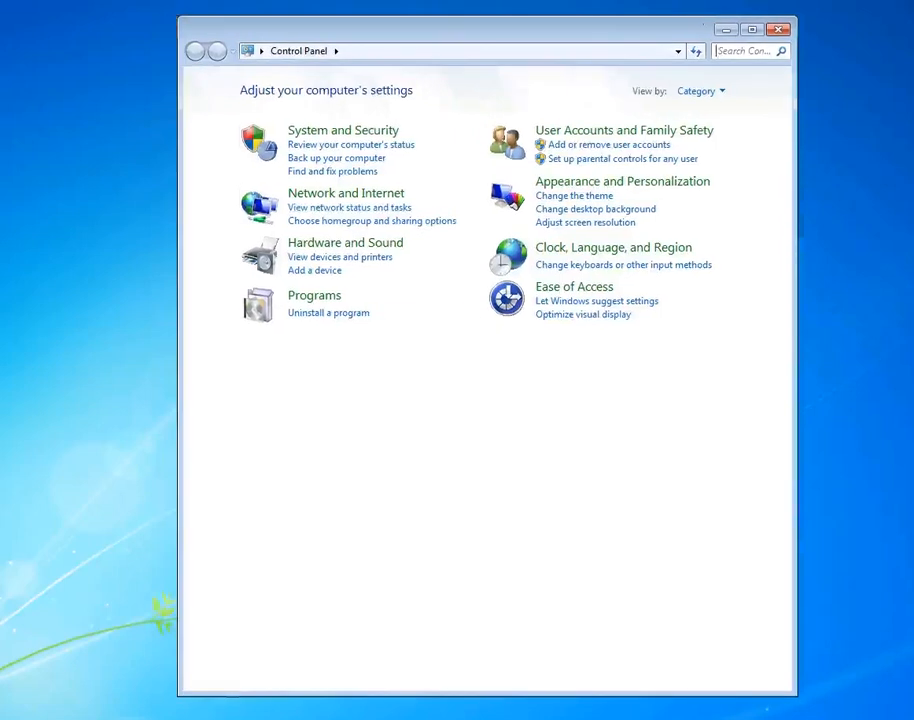
Open Control Panel by way of the computer's system properties, close the other Control Panel window and reposition the remaining one
key("super")
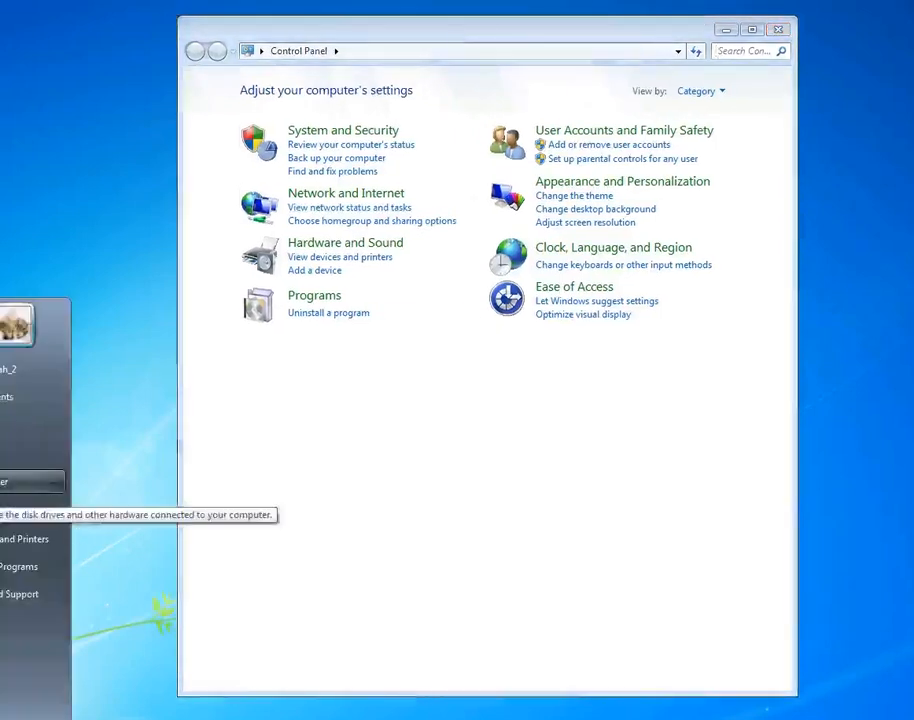
right_click(2, 484)
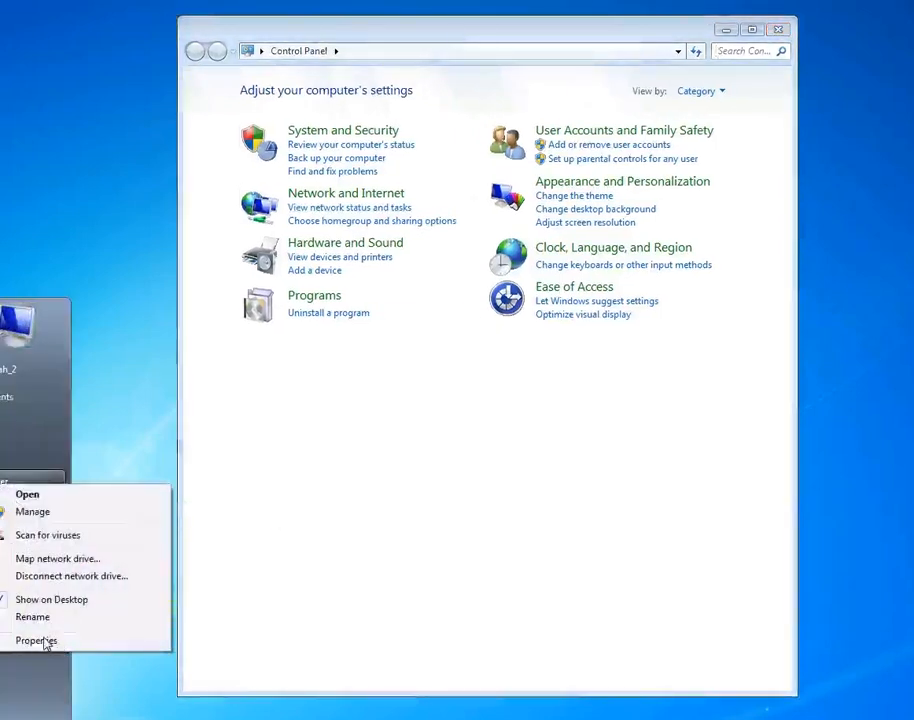
left_click(44, 643)
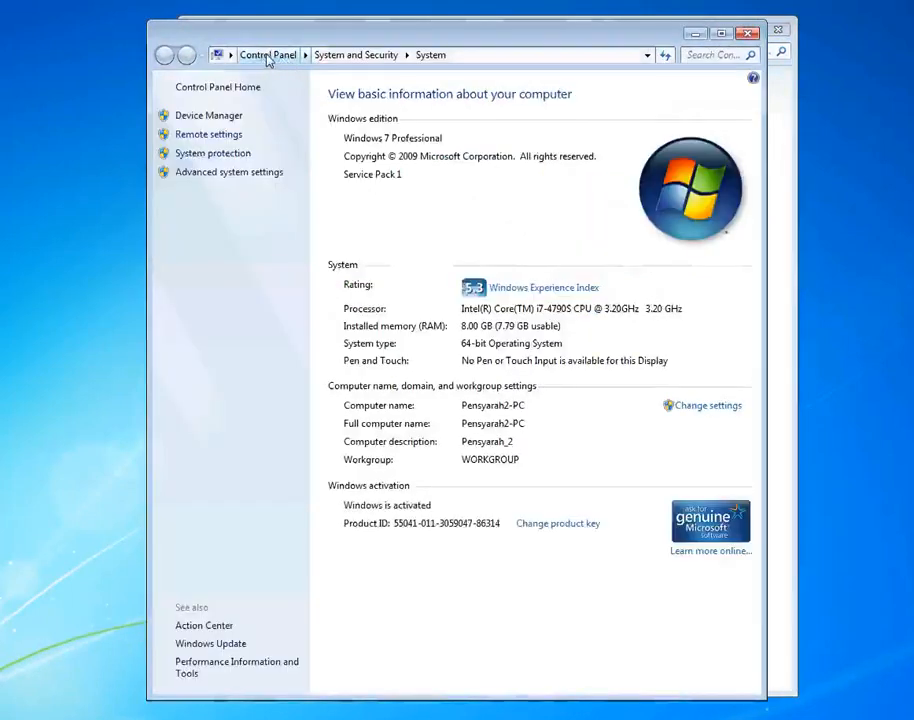
left_click(267, 56)
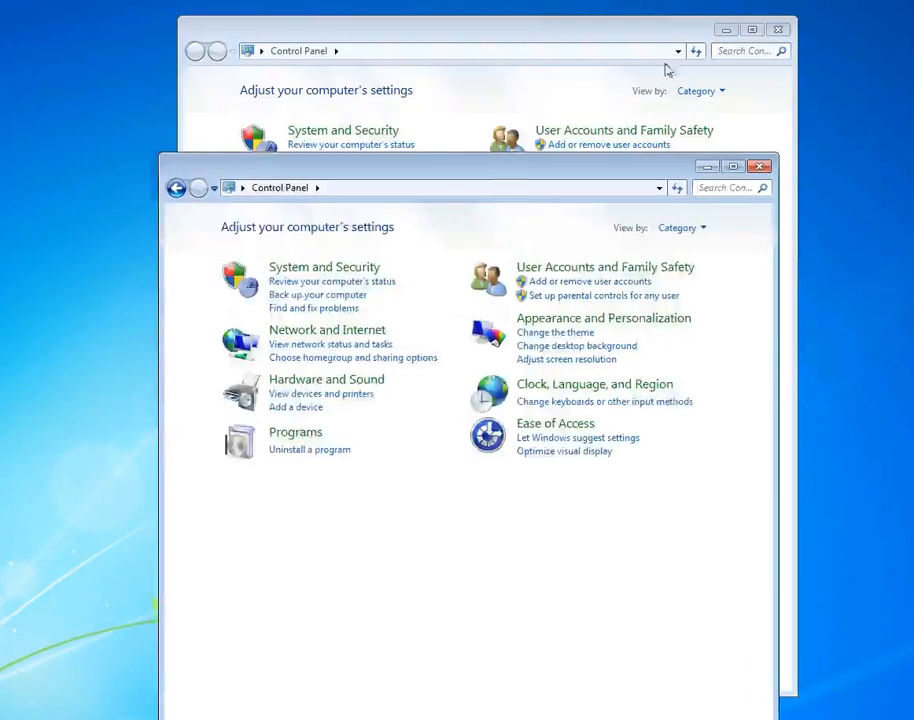
left_click(777, 29)
left_click_drag(410, 163, 458, 42)
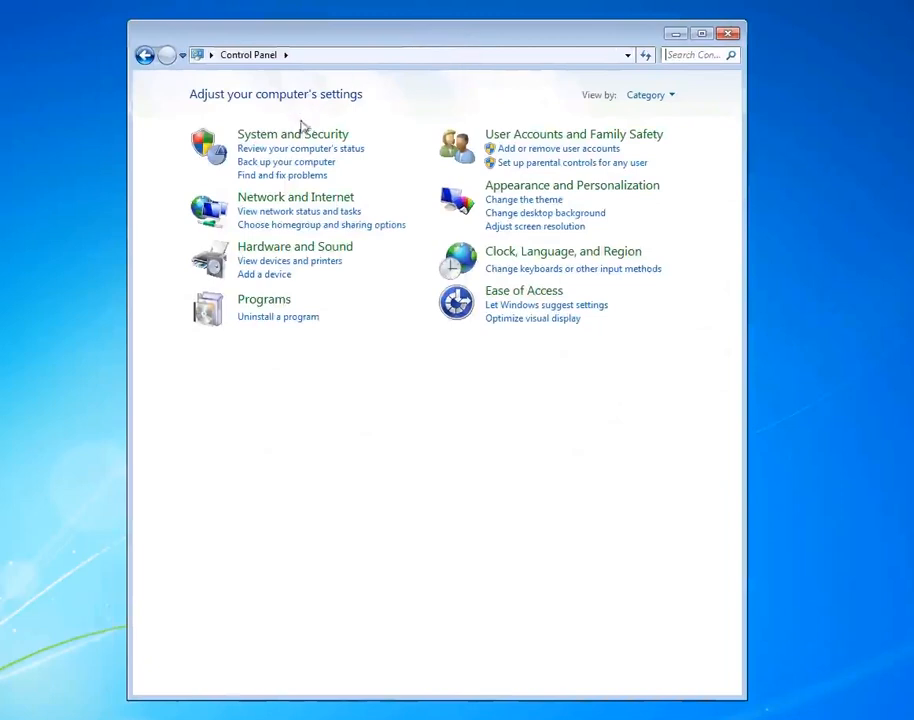
Display the Control Panel items as large icons and as small icons, and return to the category view
left_click(657, 97)
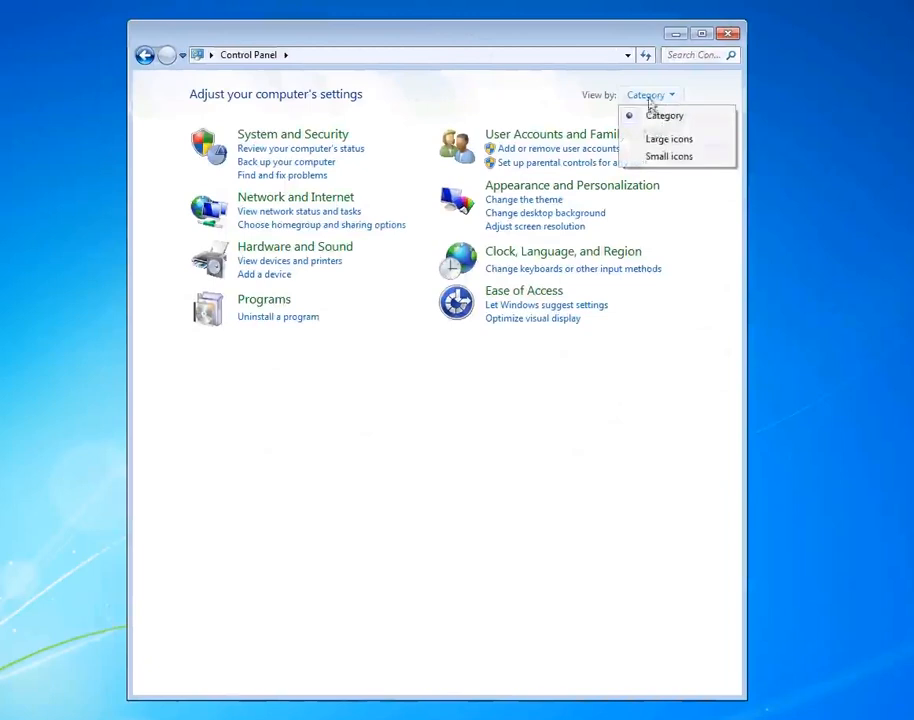
left_click(655, 139)
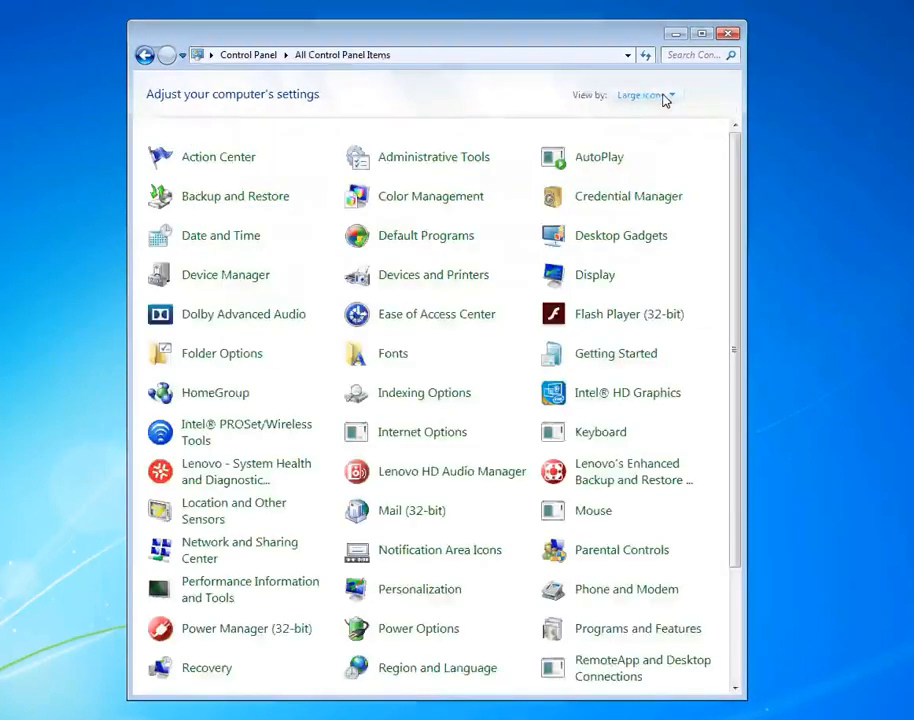
left_click(665, 97)
left_click(660, 157)
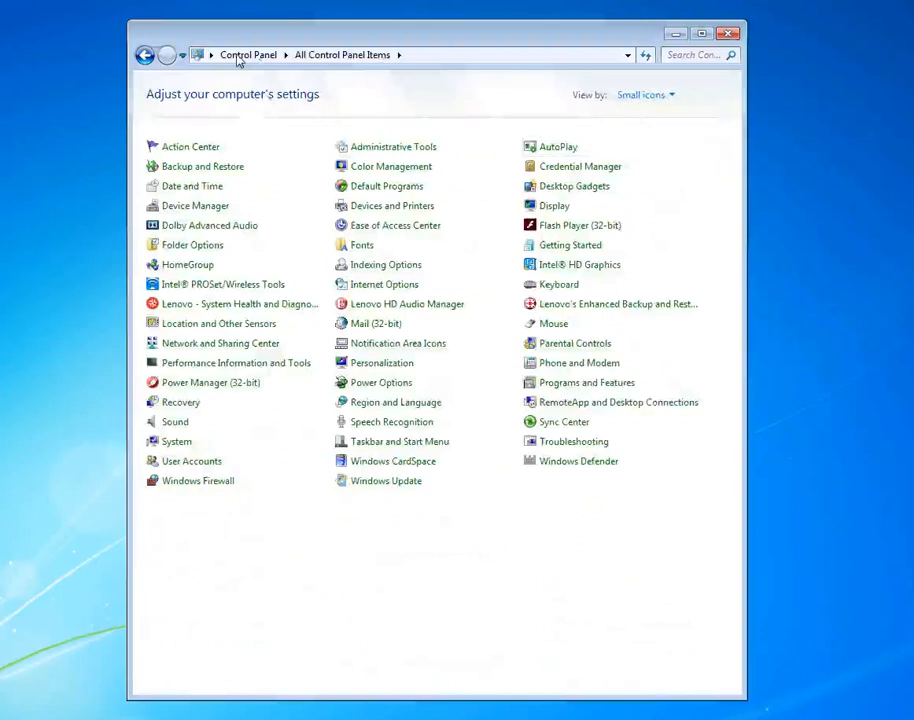
left_click(240, 55)
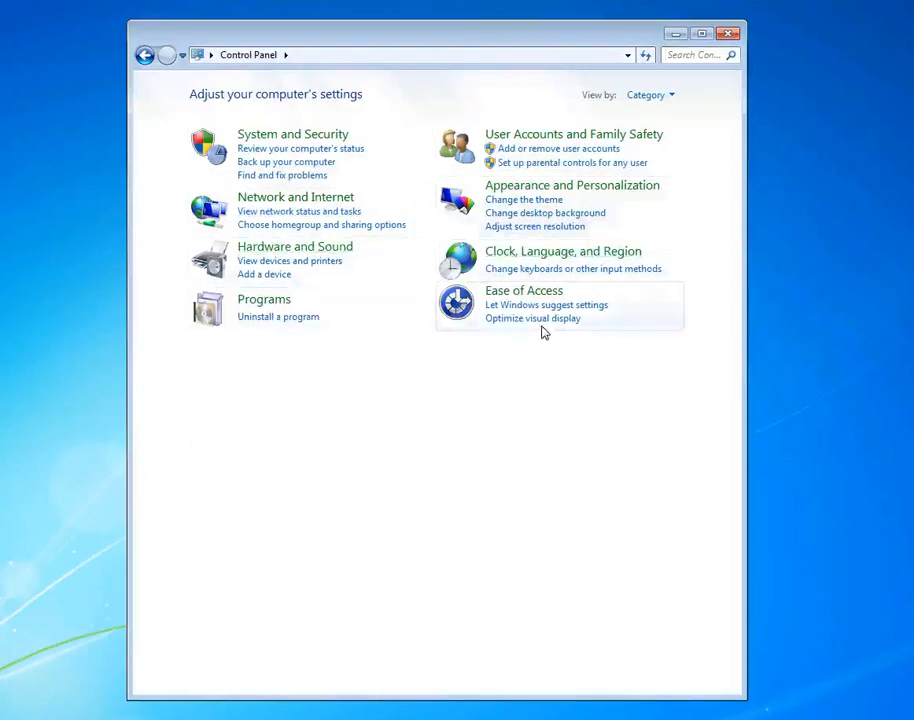
Examine the Windows Firewall page in the System and Security category and return to the category
left_click(268, 140)
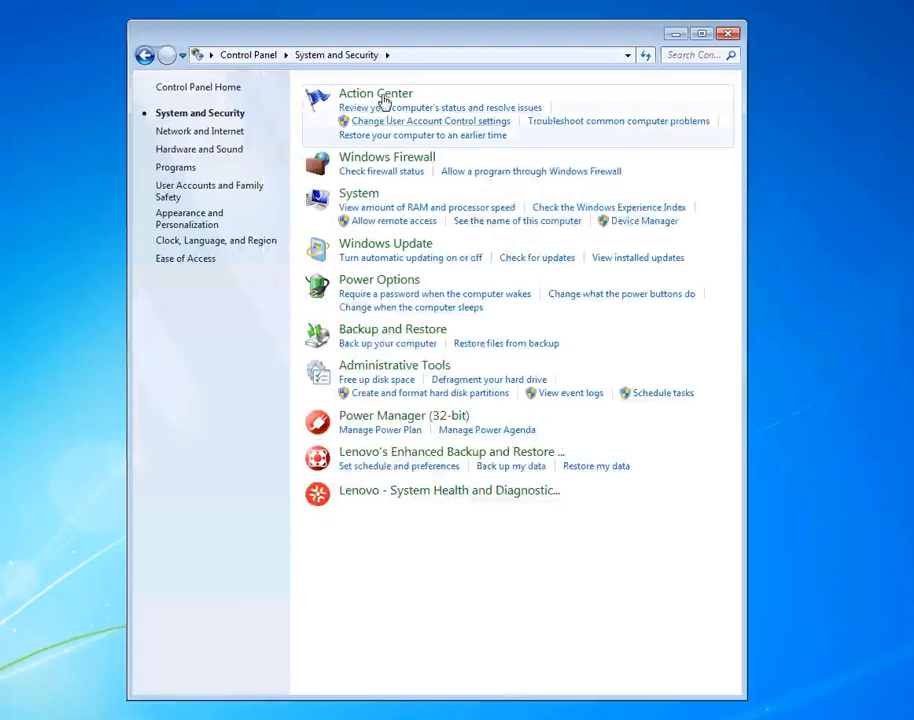
left_click(378, 159)
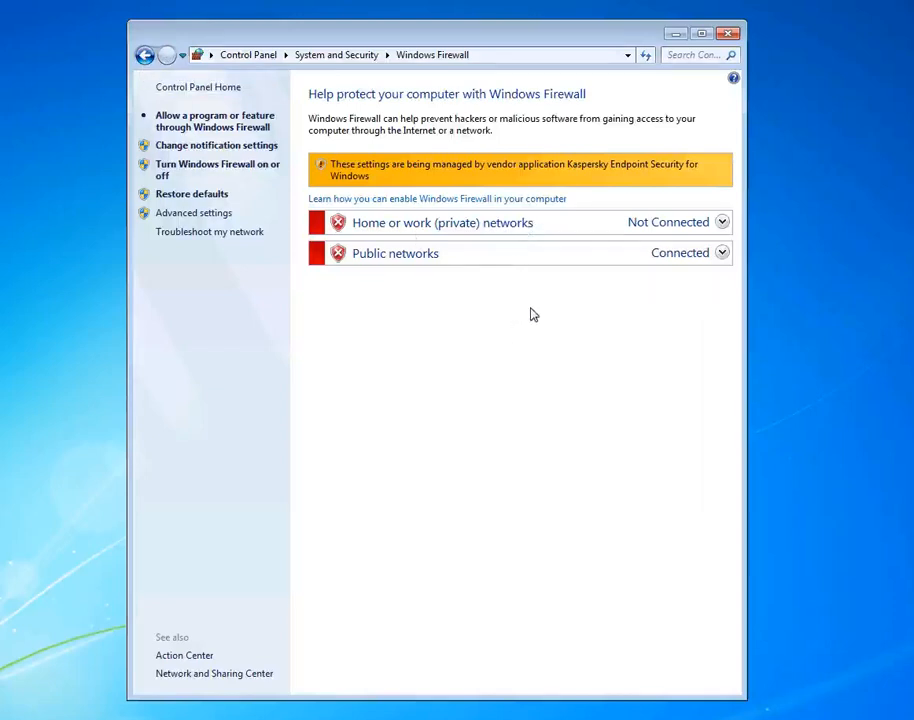
left_click(144, 55)
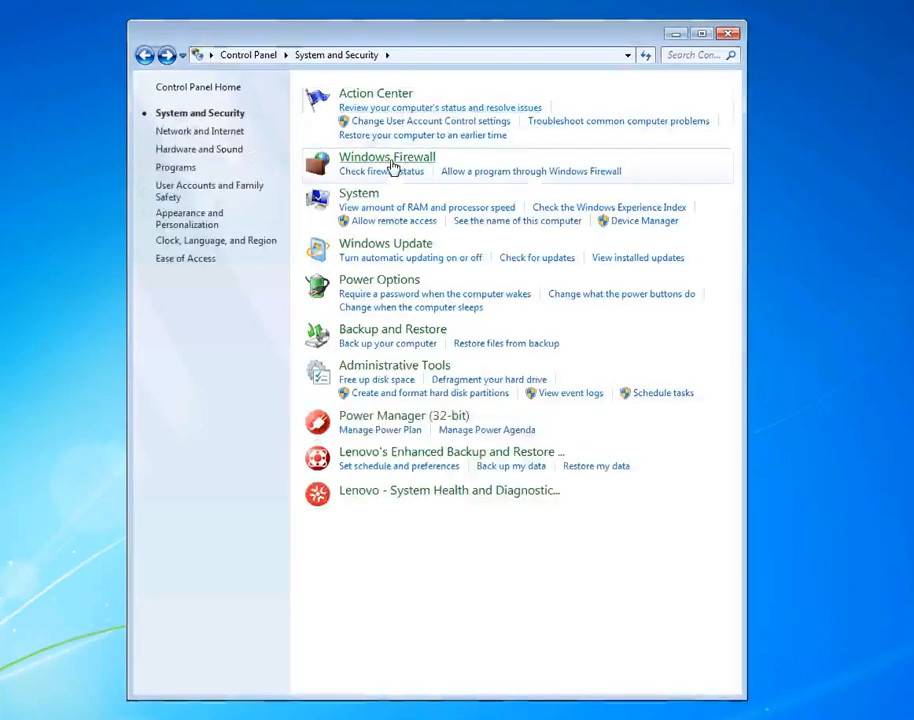
Review the Security and Maintenance sections of Action Center, collapse Security and return to System and Security
left_click(360, 95)
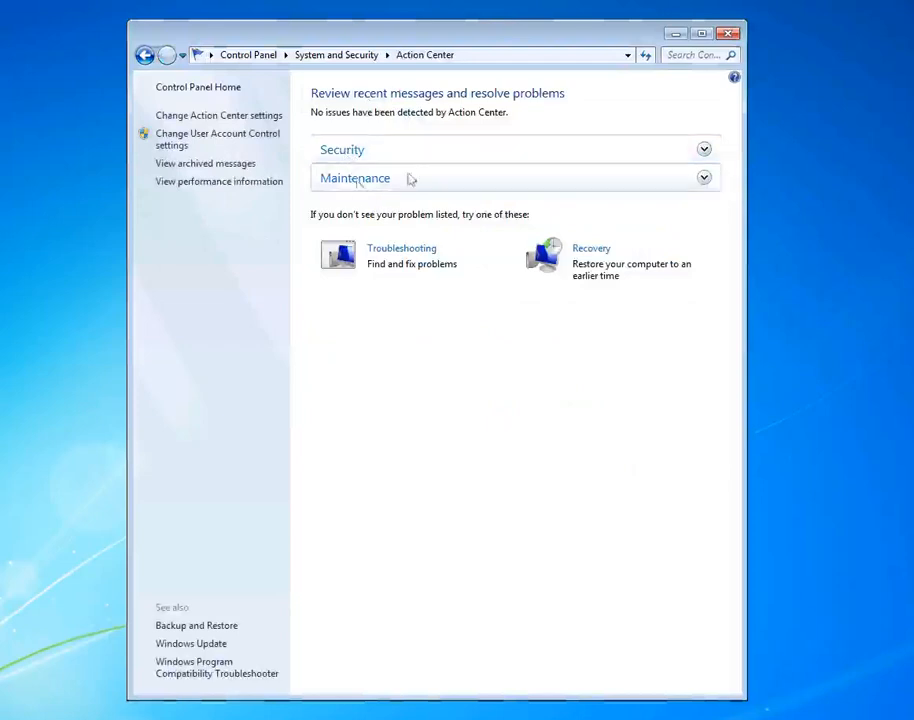
left_click(704, 150)
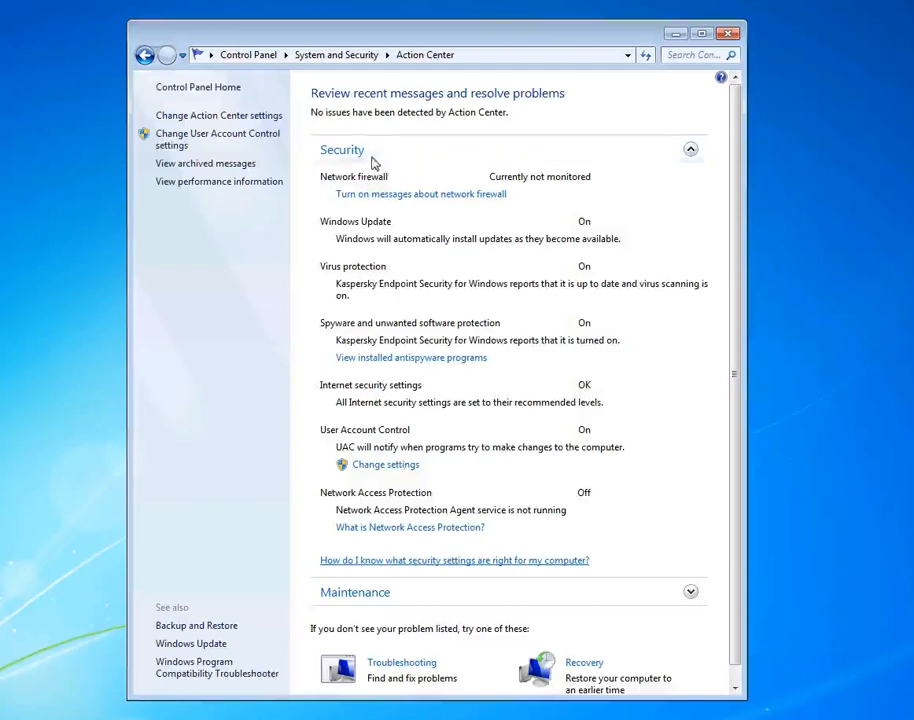
scroll(474, 498, "down", 1)
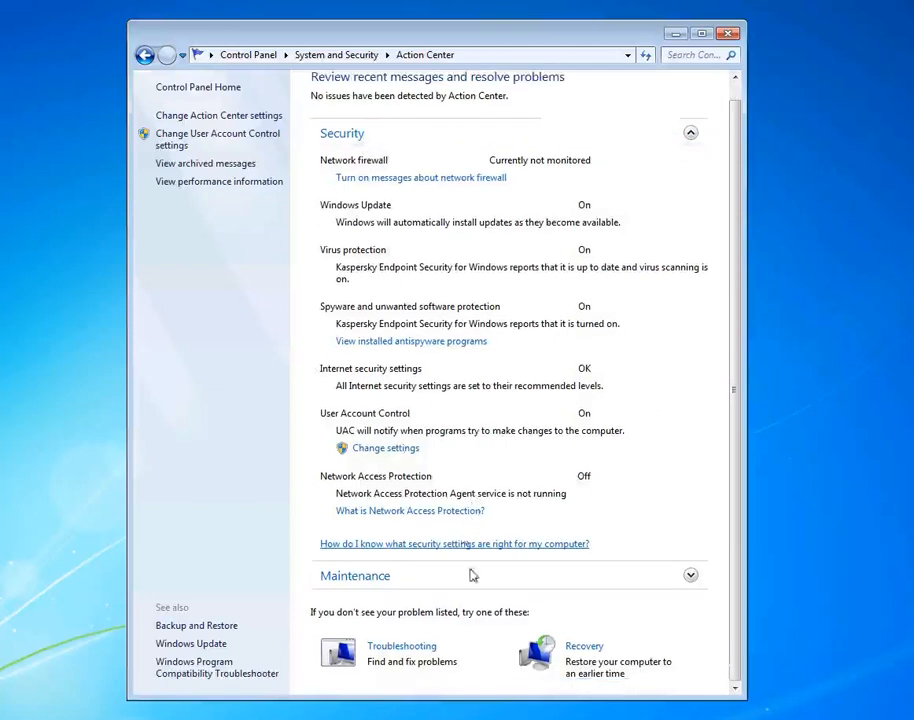
left_click(690, 578)
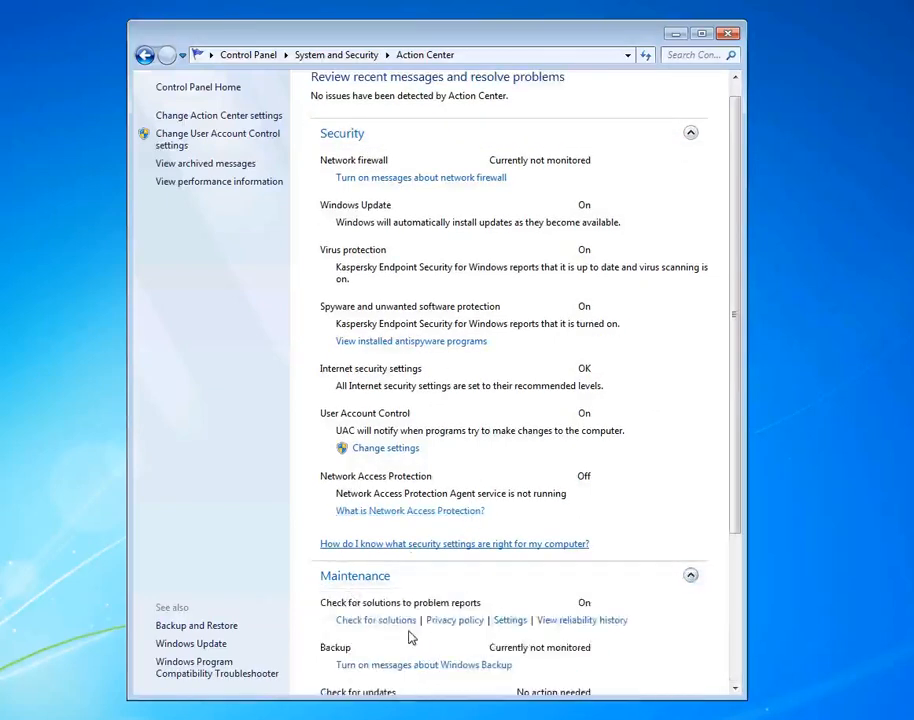
scroll(400, 630, "down", 1)
scroll(365, 490, "down", 1)
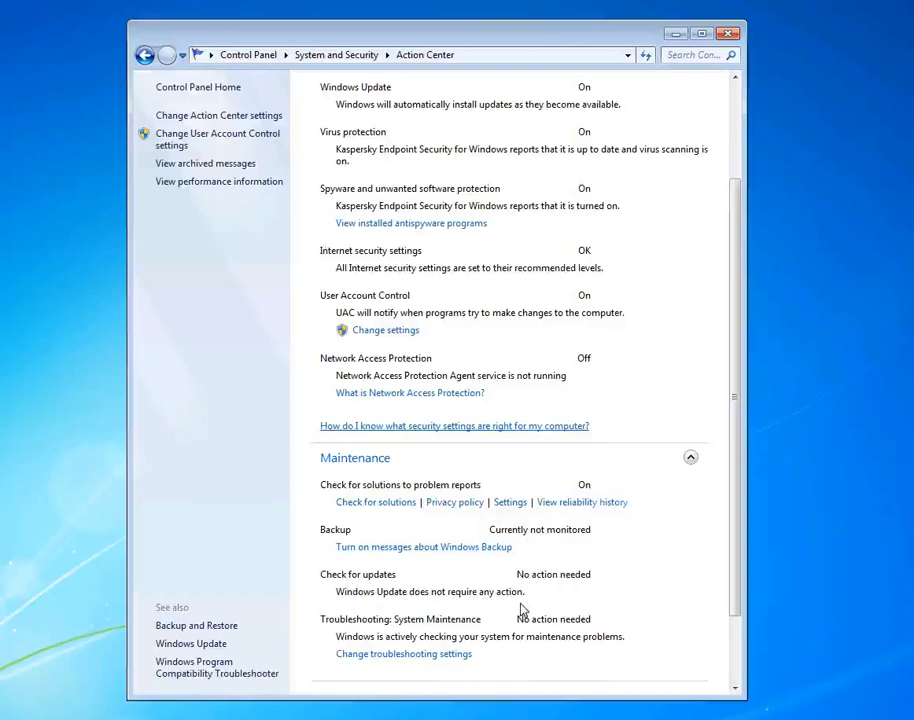
scroll(521, 609, "down", 2)
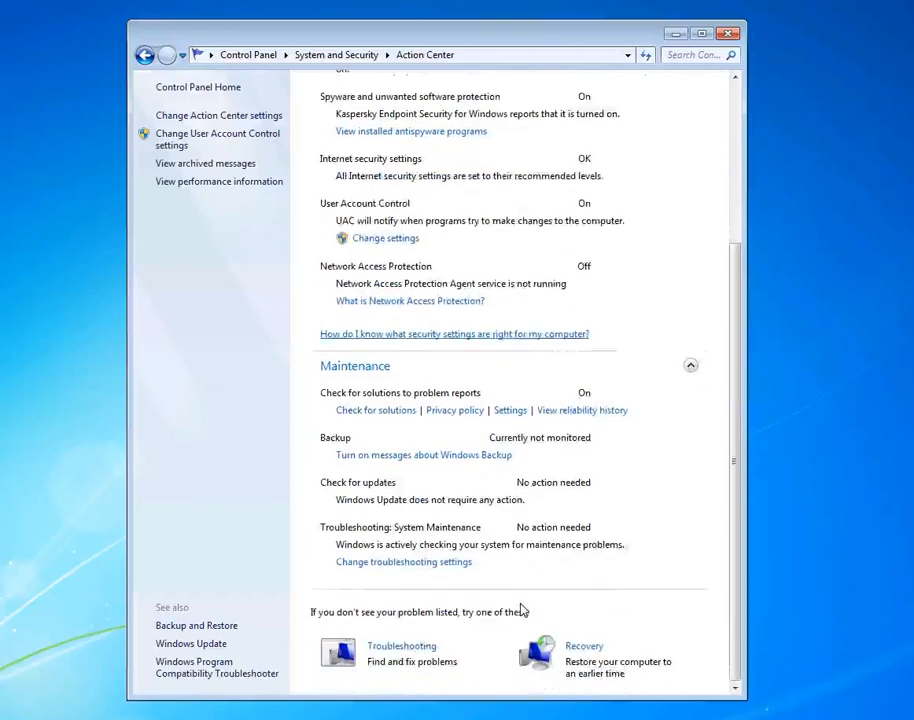
scroll(521, 609, "up", 4)
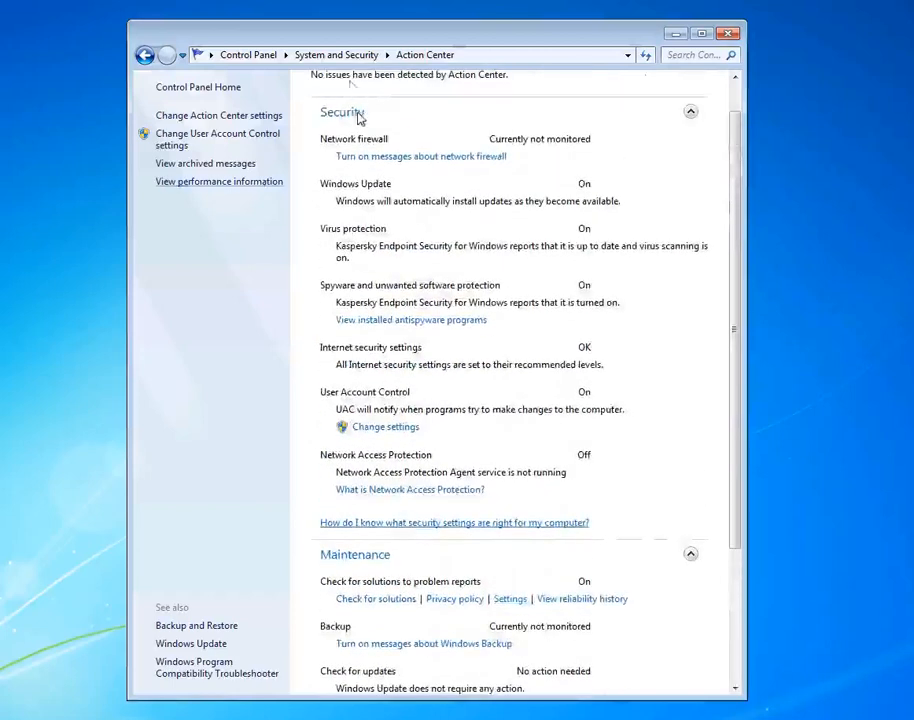
left_click(359, 120)
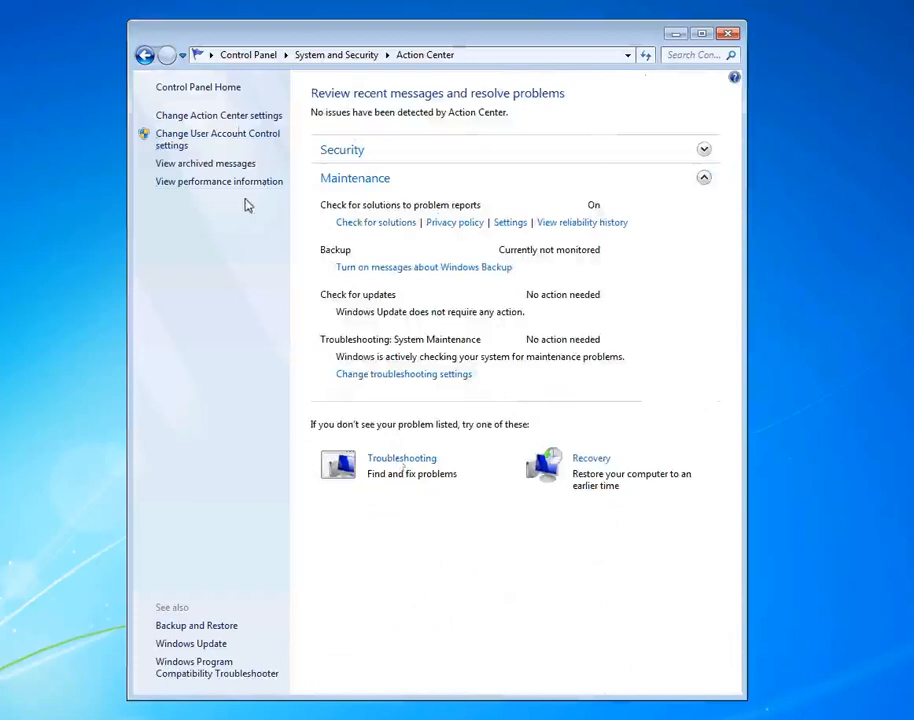
left_click(145, 57)
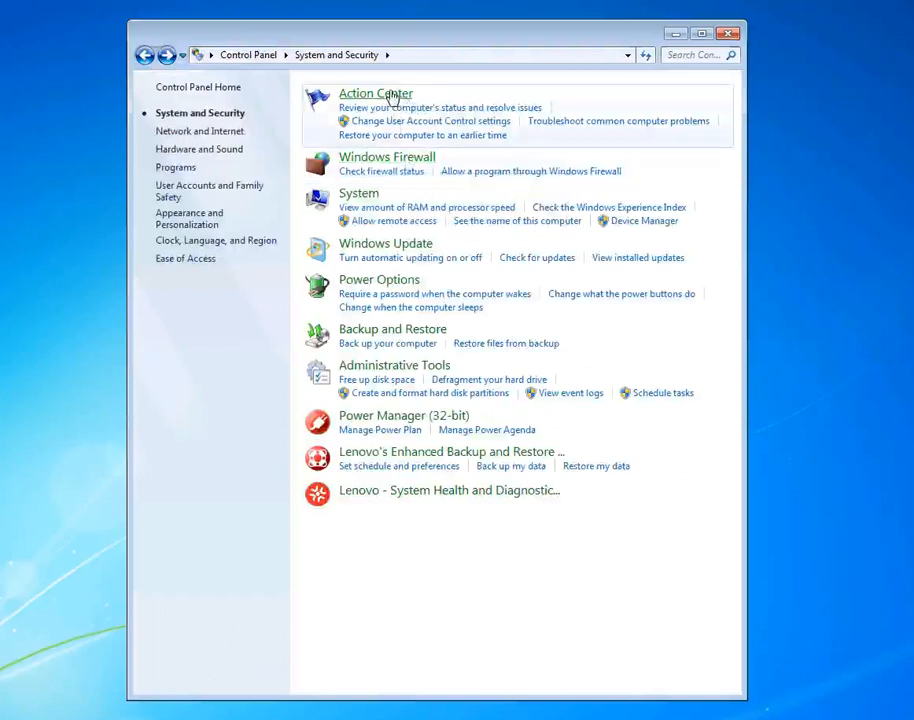
View the computer's basic system information and its Windows Experience Index scores, returning to System and Security each time
left_click(367, 203)
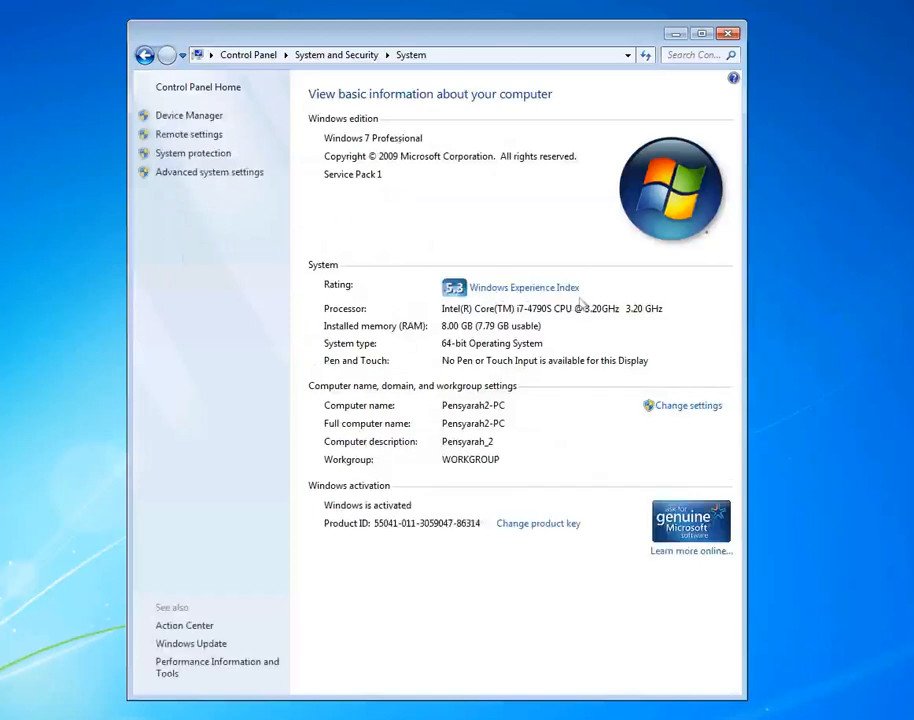
left_click(145, 56)
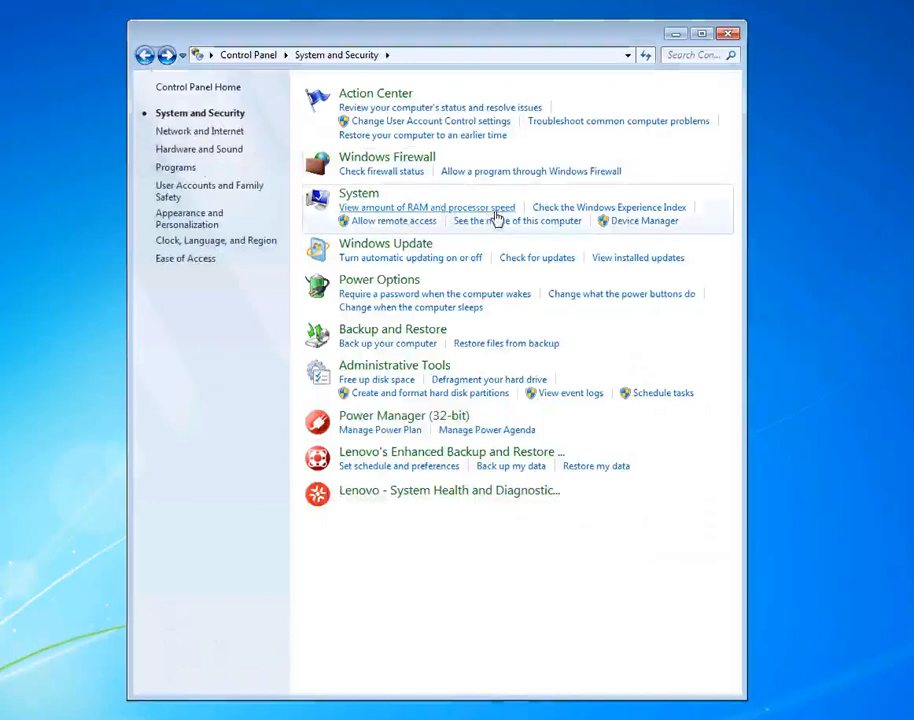
left_click(621, 219)
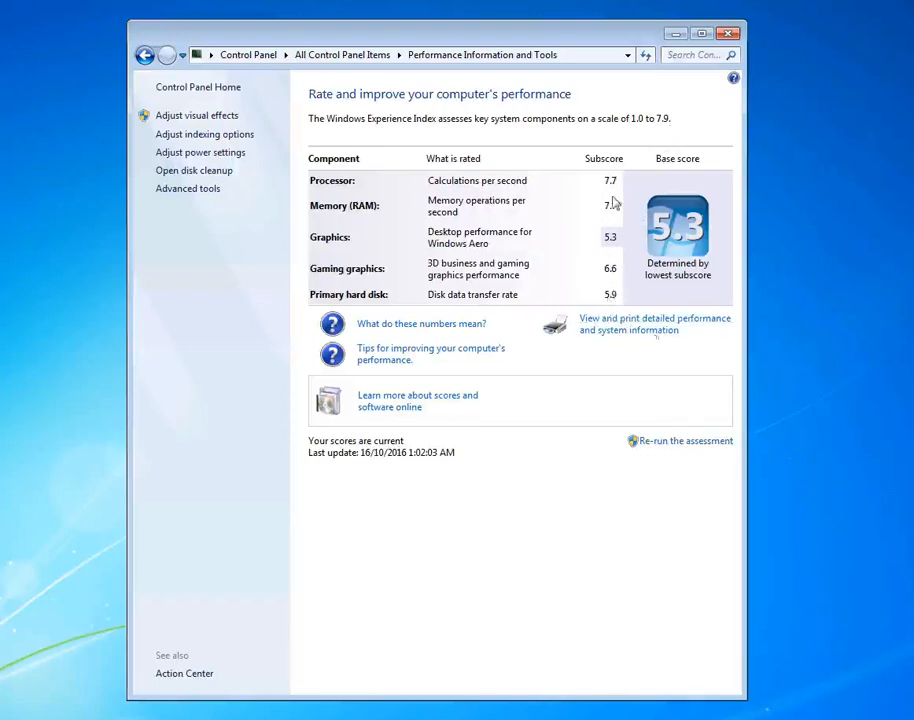
left_click(145, 55)
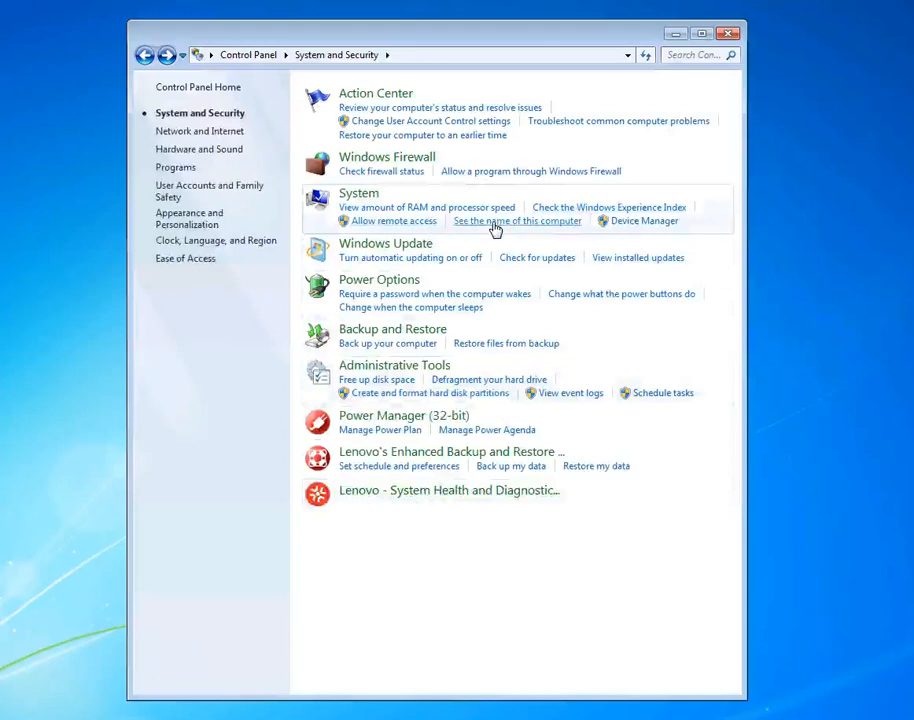
Open the remote access settings, turn Remote Assistance connections off and back on, and accept the dialog
left_click(396, 223)
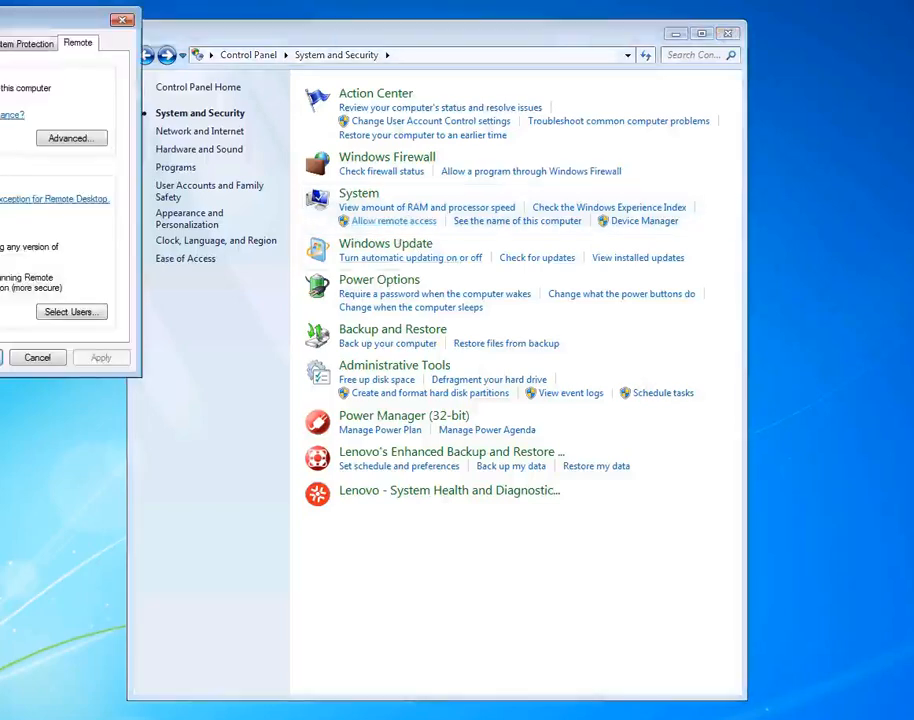
left_click(0, 88)
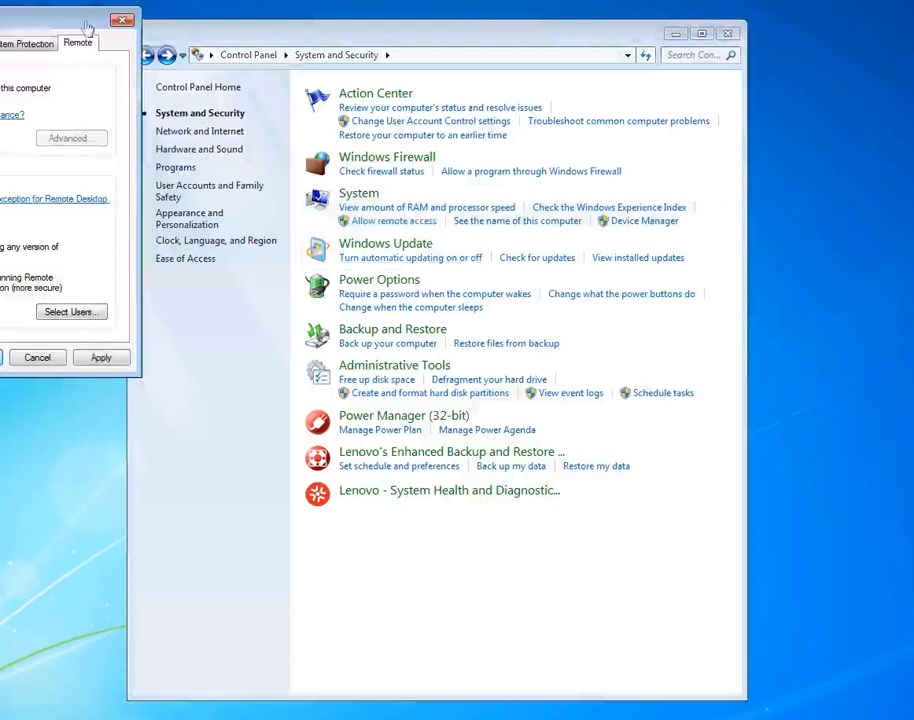
left_click(0, 88)
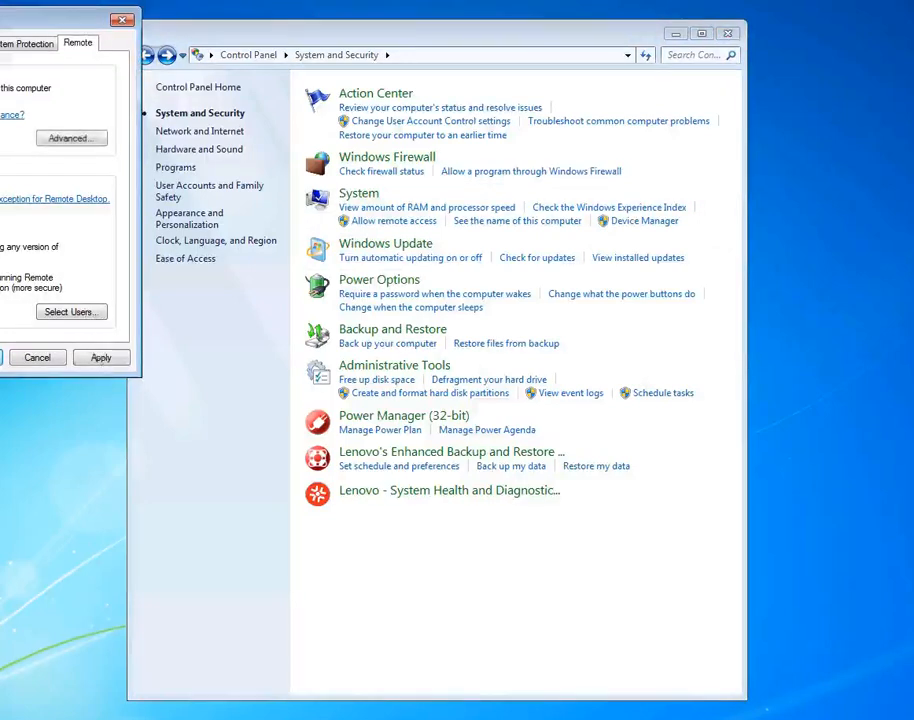
left_click(0, 357)
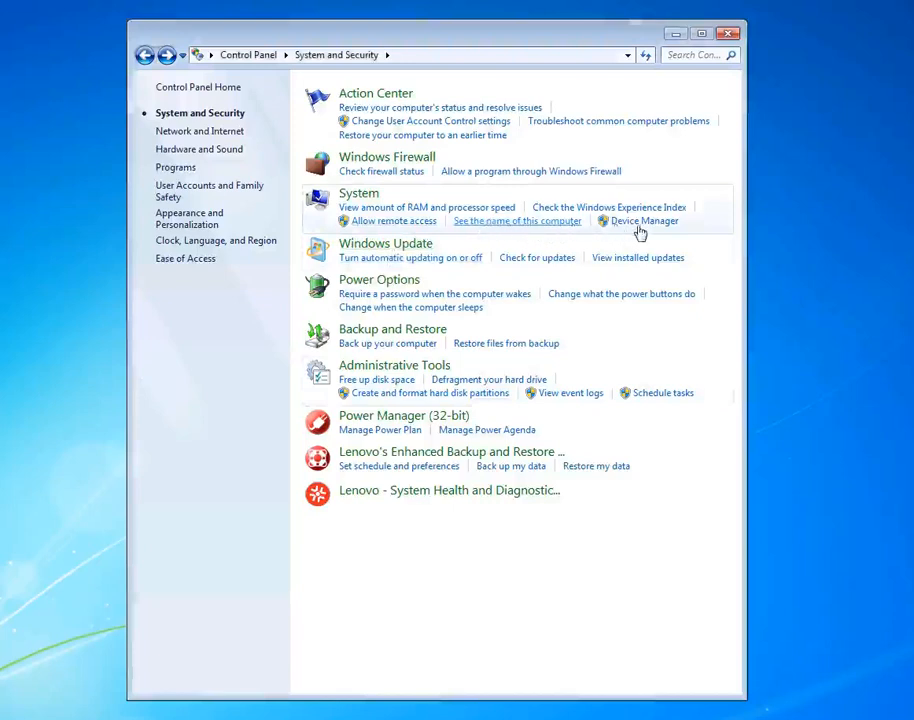
View the name of this computer on the System page and return to System and Security
left_click(559, 229)
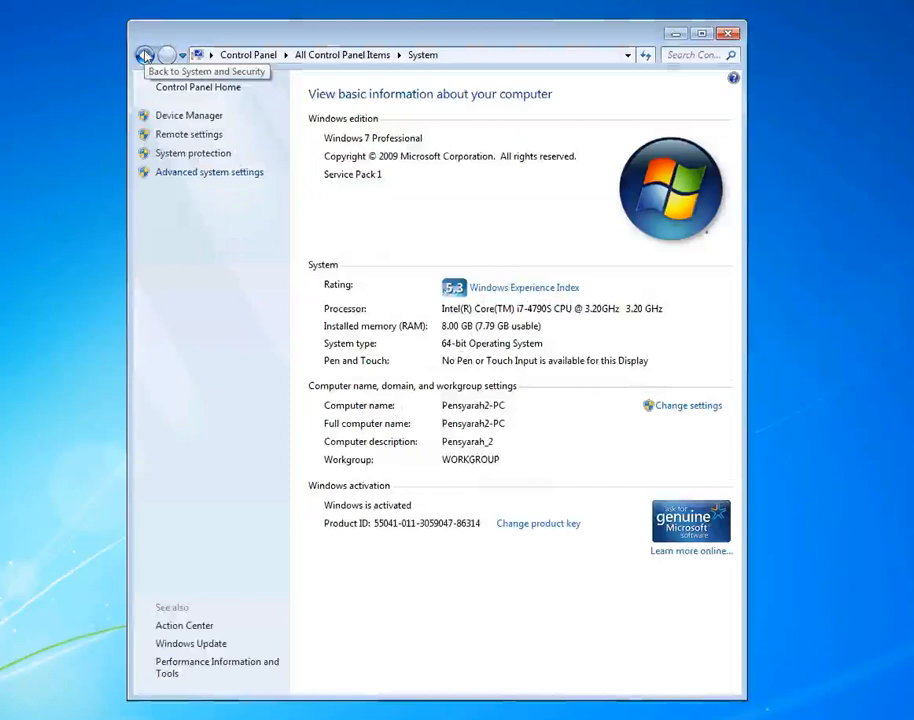
left_click(145, 56)
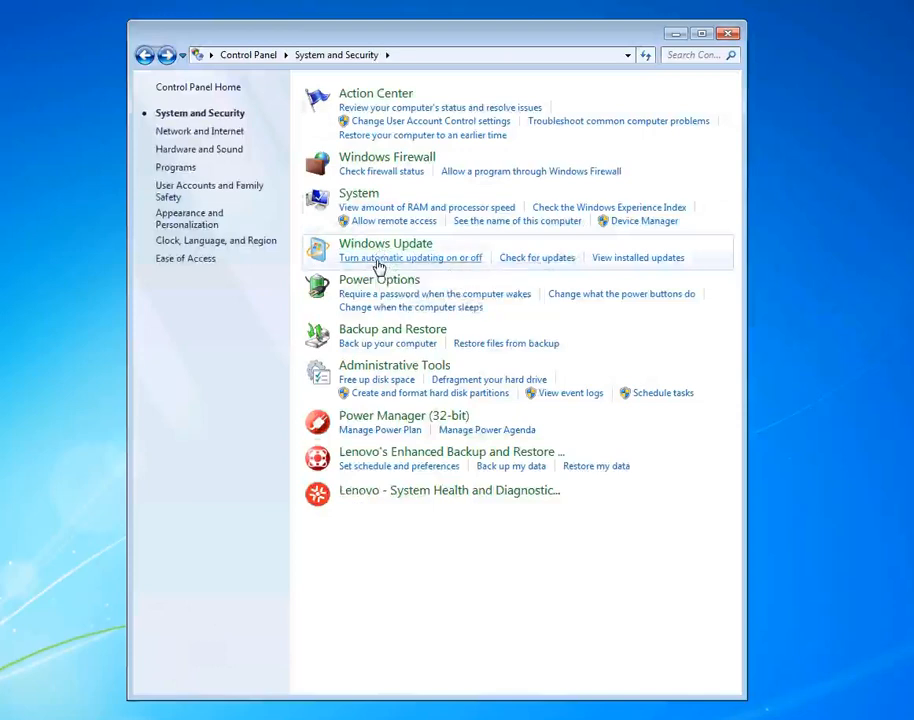
Review the automatic updating choices for important updates and the install day options, keeping the settings, and return to System and Security
left_click(438, 259)
left_click(335, 206)
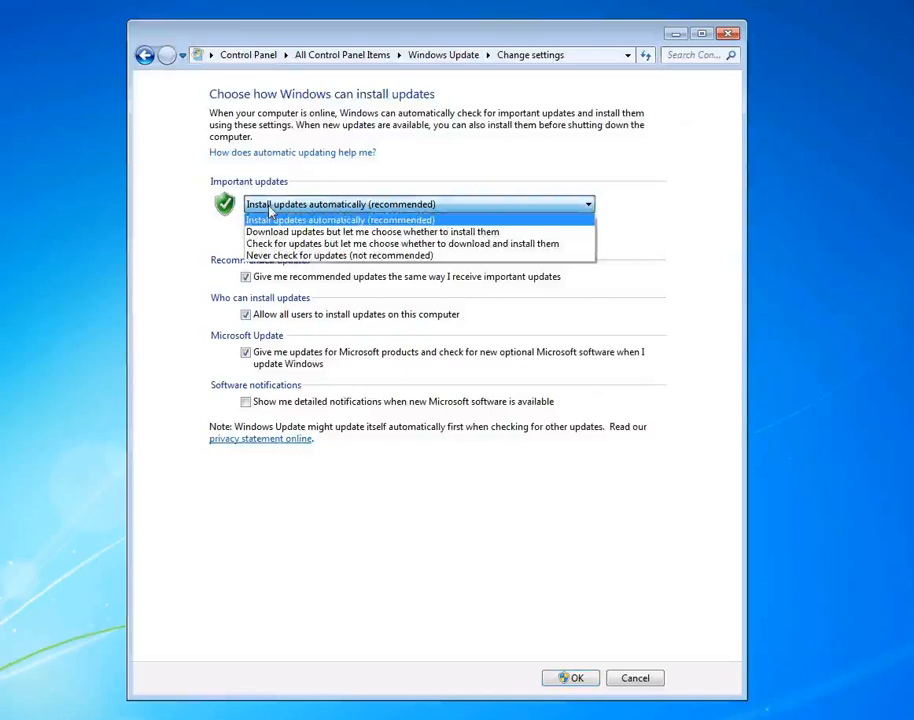
left_click(484, 217)
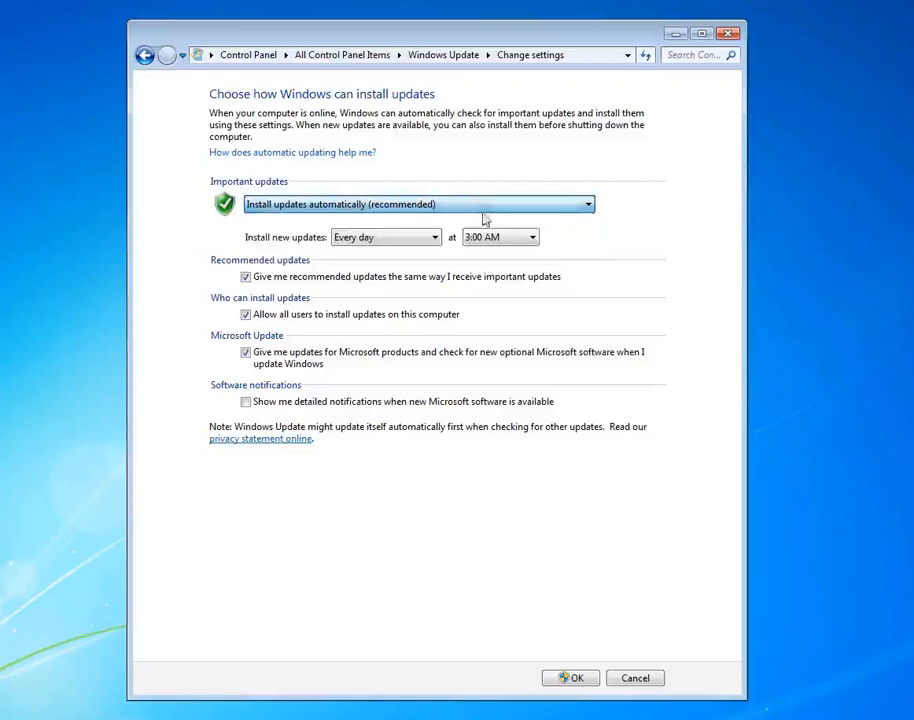
left_click(406, 248)
left_click(415, 246)
left_click(416, 247)
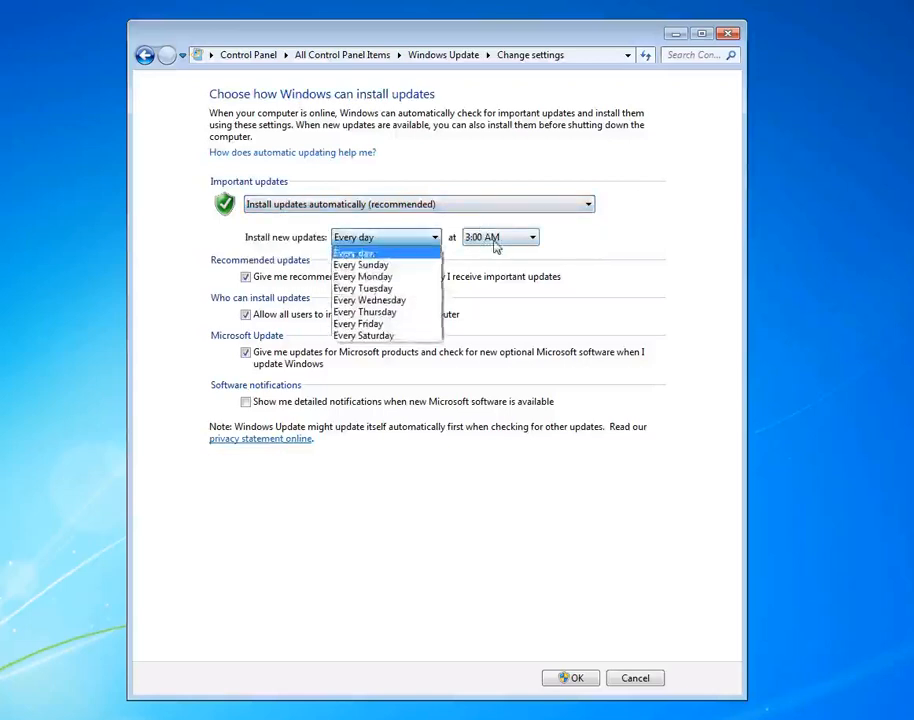
left_click(417, 247)
left_click(418, 246)
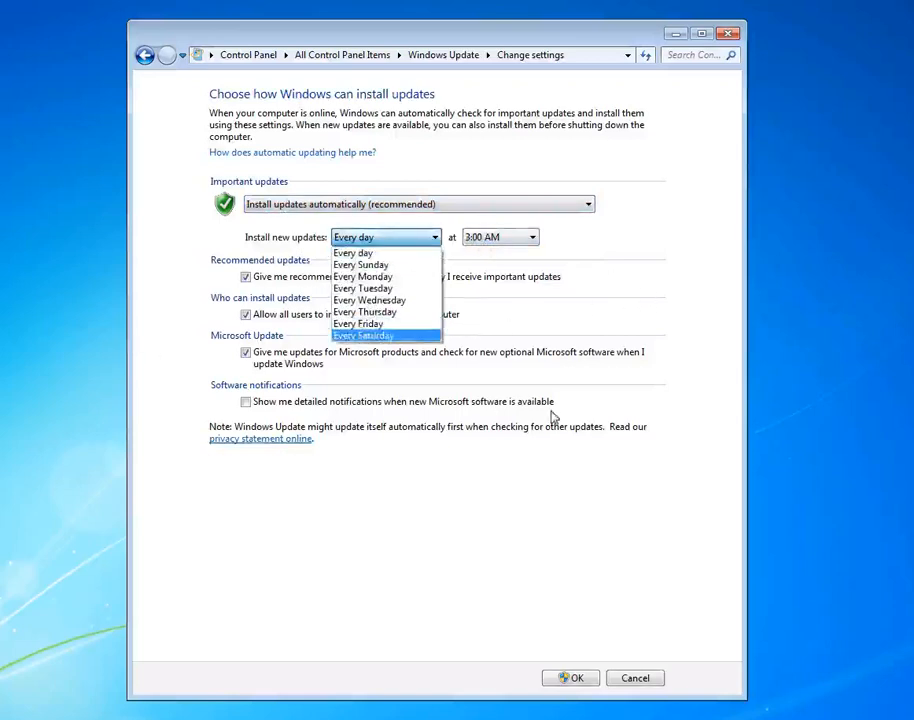
left_click(212, 114)
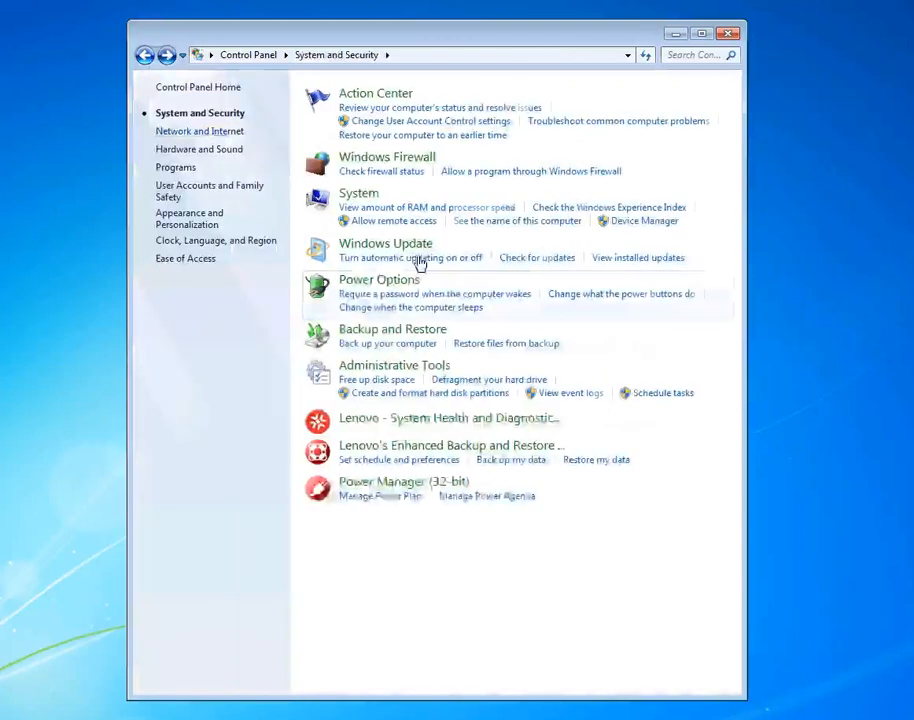
Look through the full list of installed Windows updates and return to System and Security
left_click(514, 257)
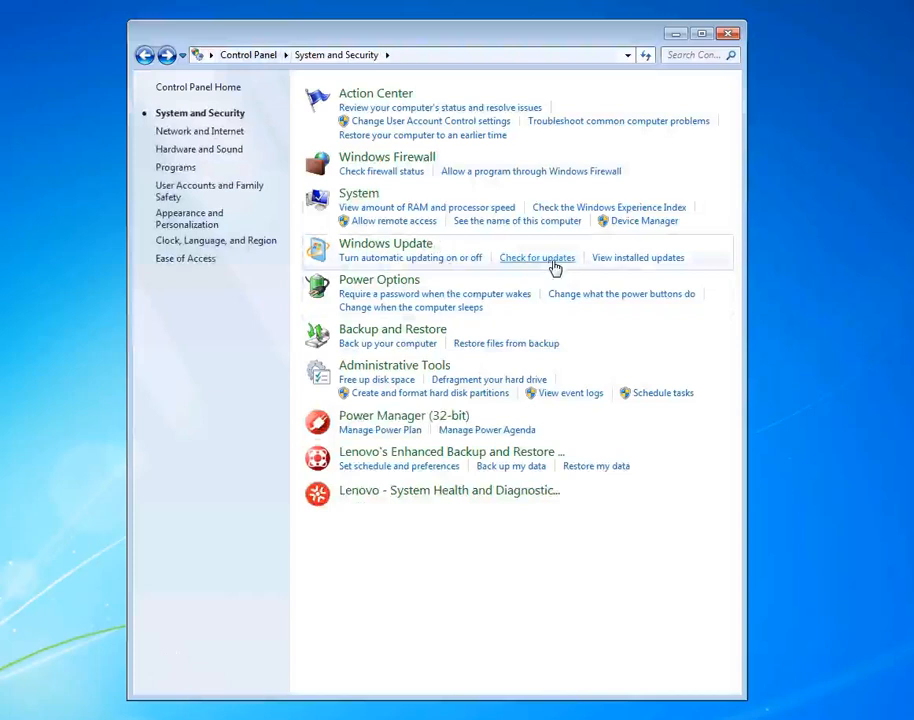
left_click(620, 262)
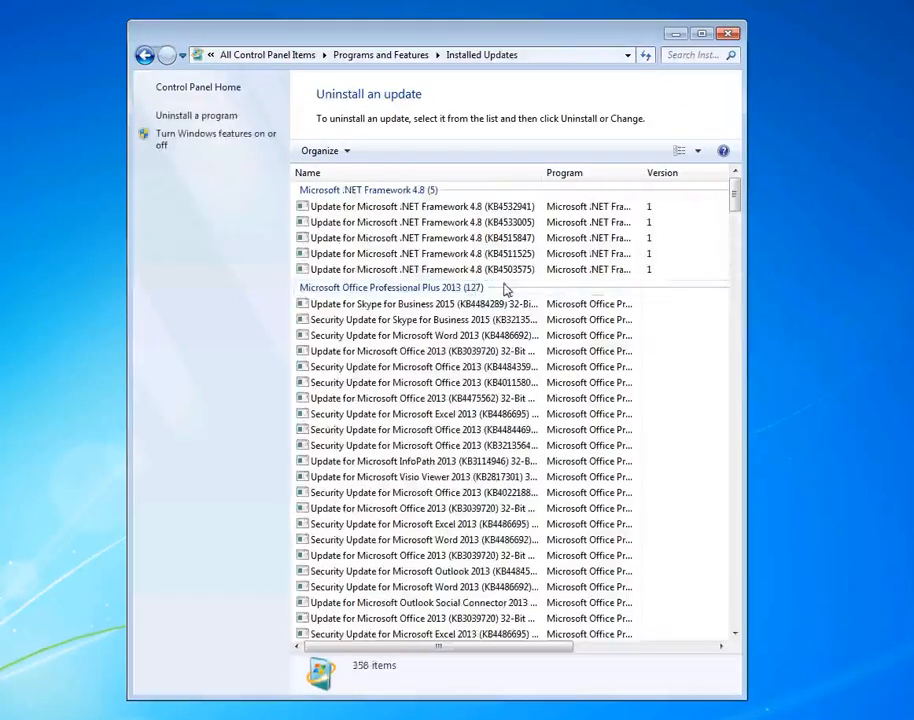
scroll(735, 316, "down", 6)
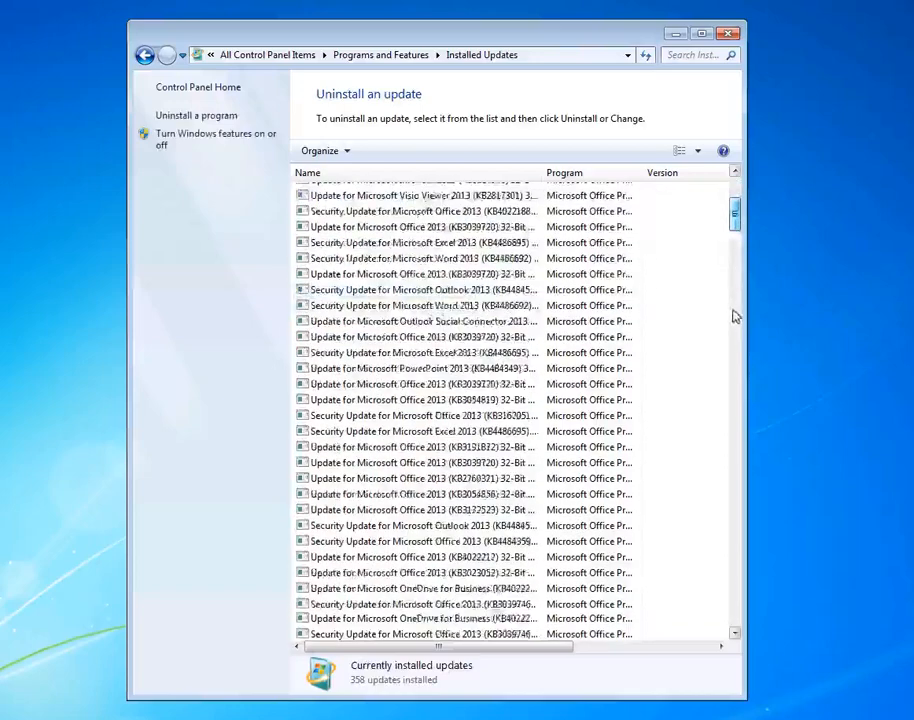
left_click_drag(735, 316, 731, 542)
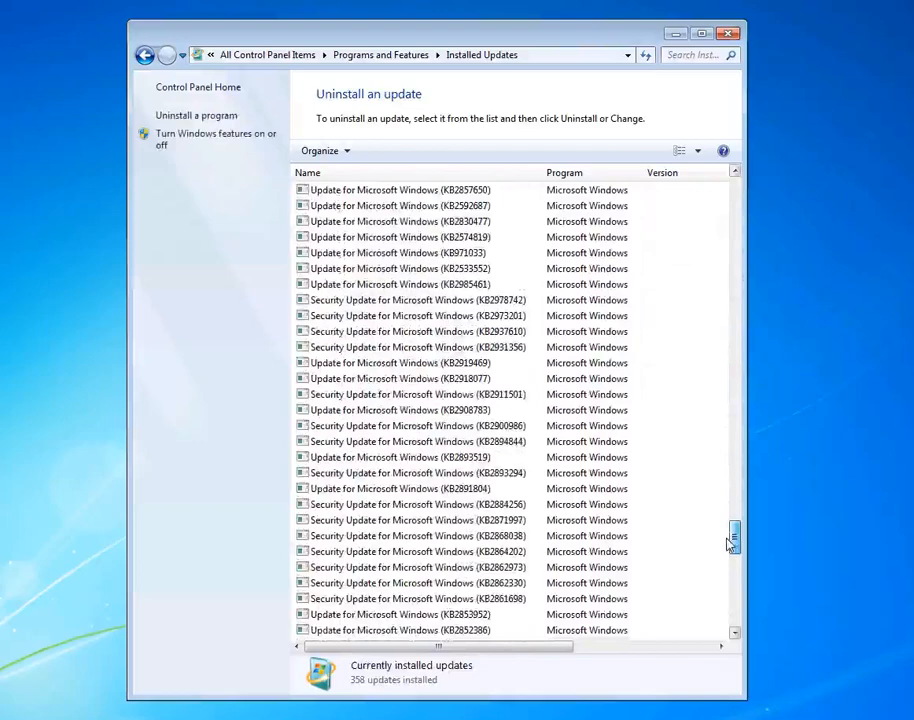
left_click_drag(731, 542, 710, 188)
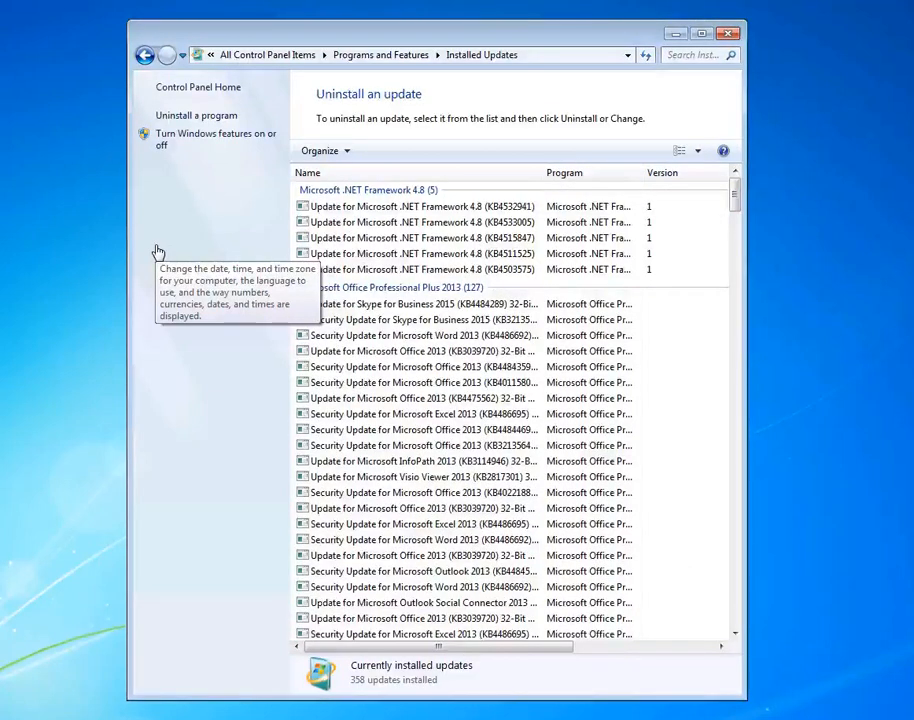
left_click(144, 55)
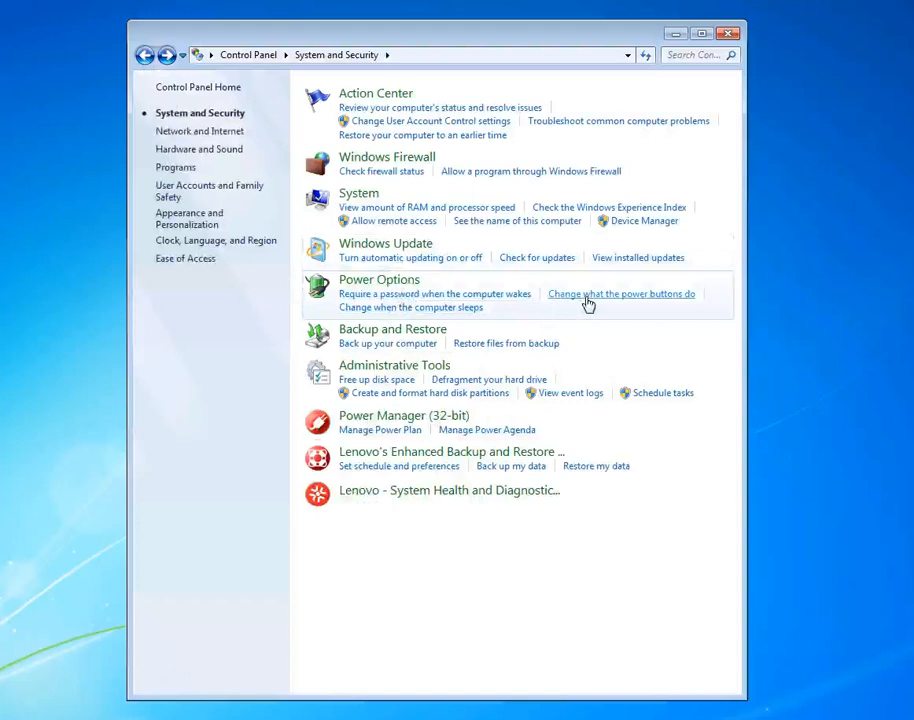
Open the wake-up password page in Power Options and review the available power button actions, keeping Shut down
left_click(404, 295)
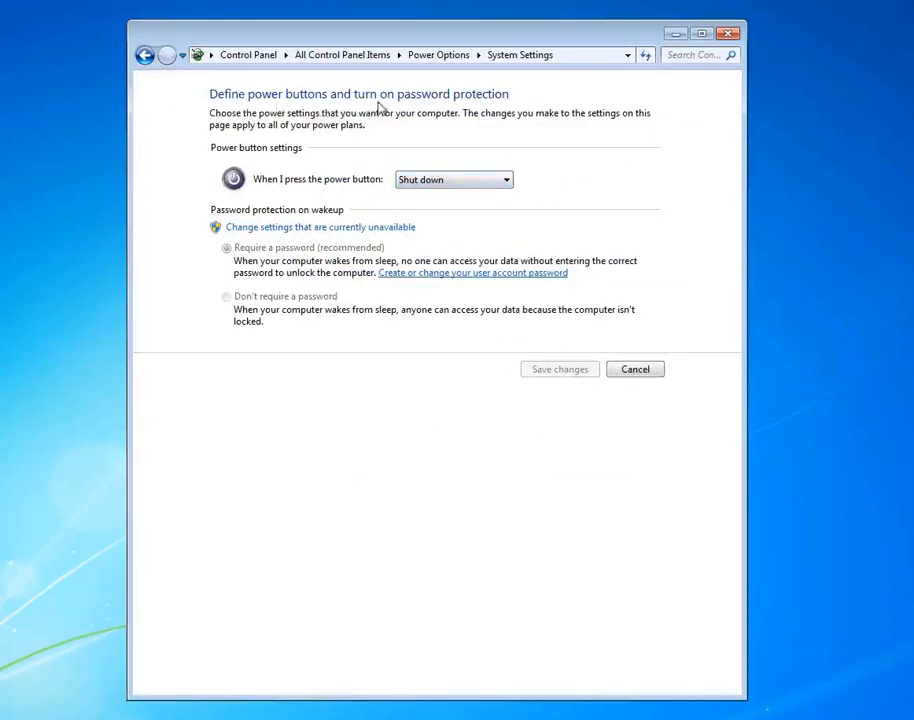
left_click(490, 180)
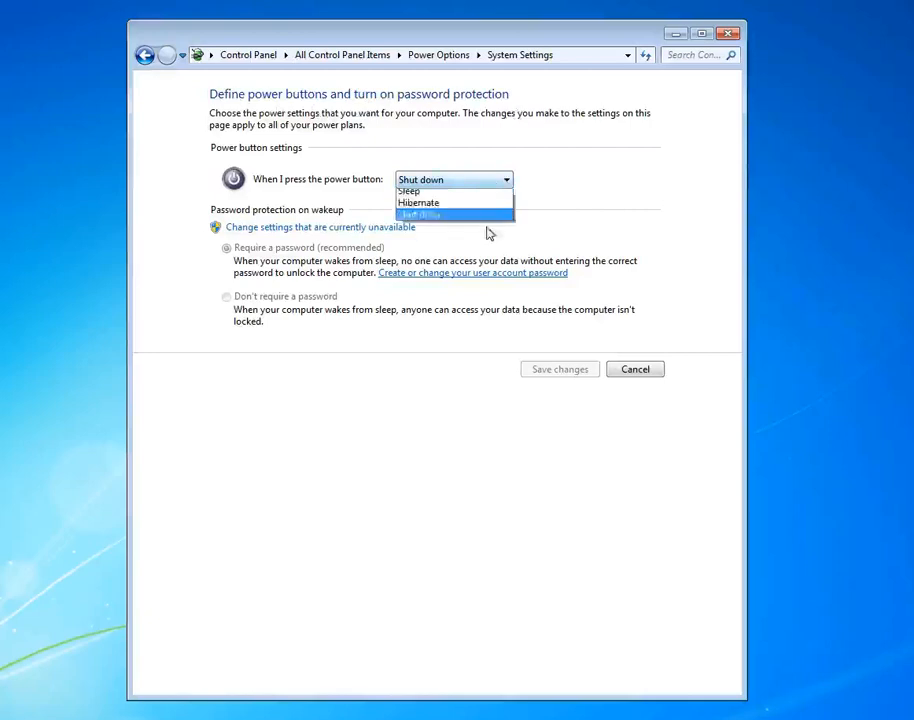
left_click(552, 199)
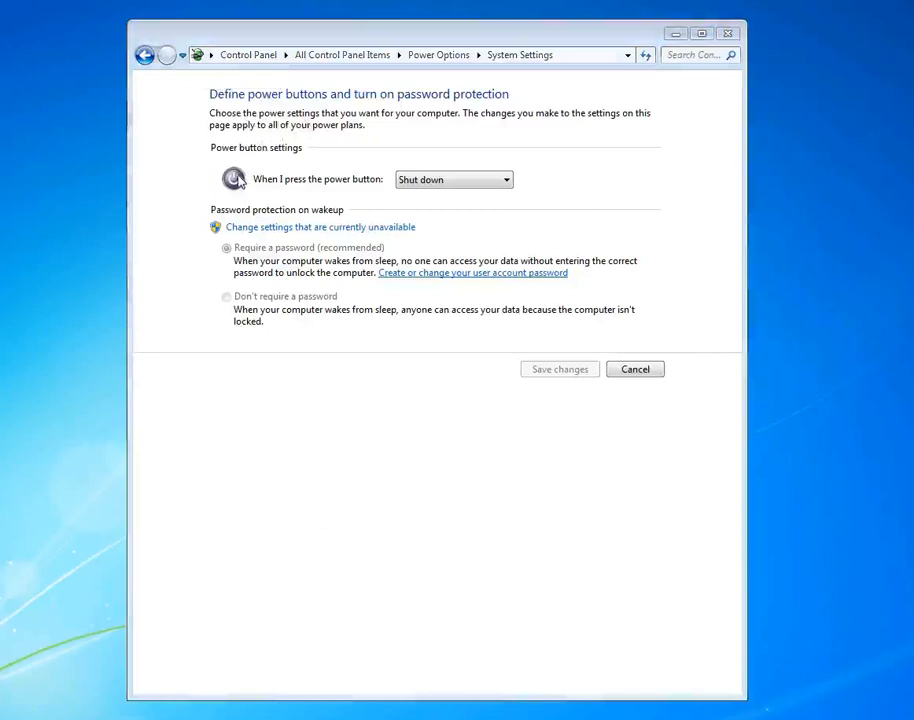
left_click(455, 182)
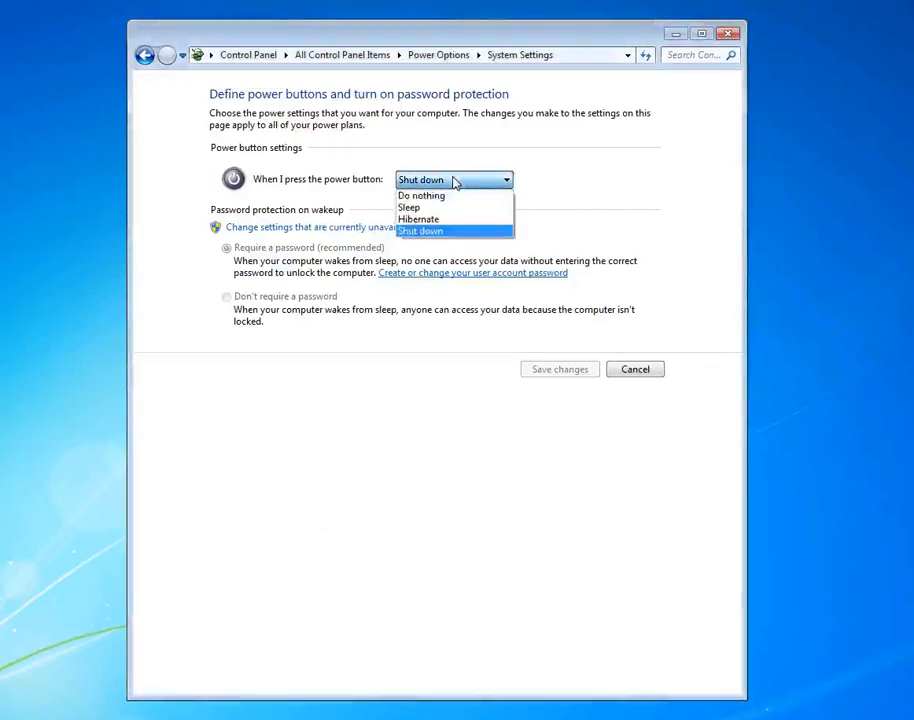
left_click(464, 184)
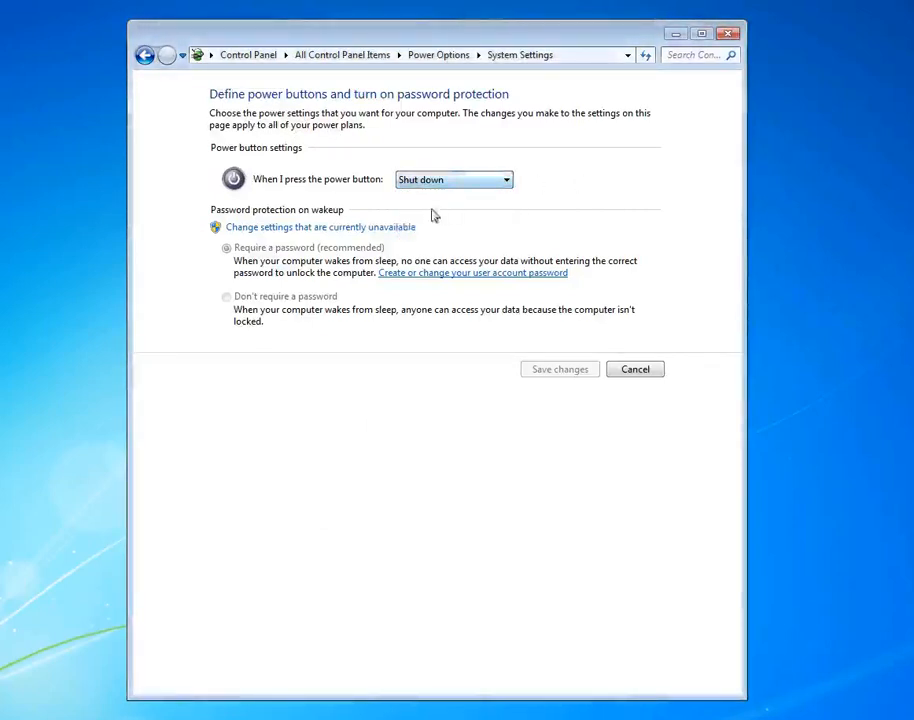
left_click(434, 184)
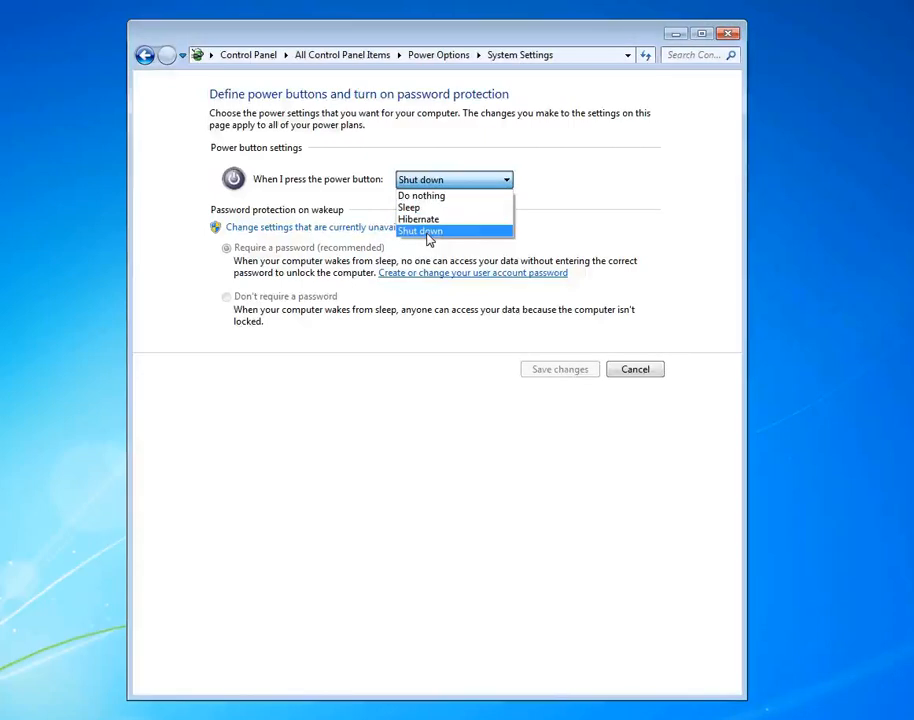
left_click(578, 222)
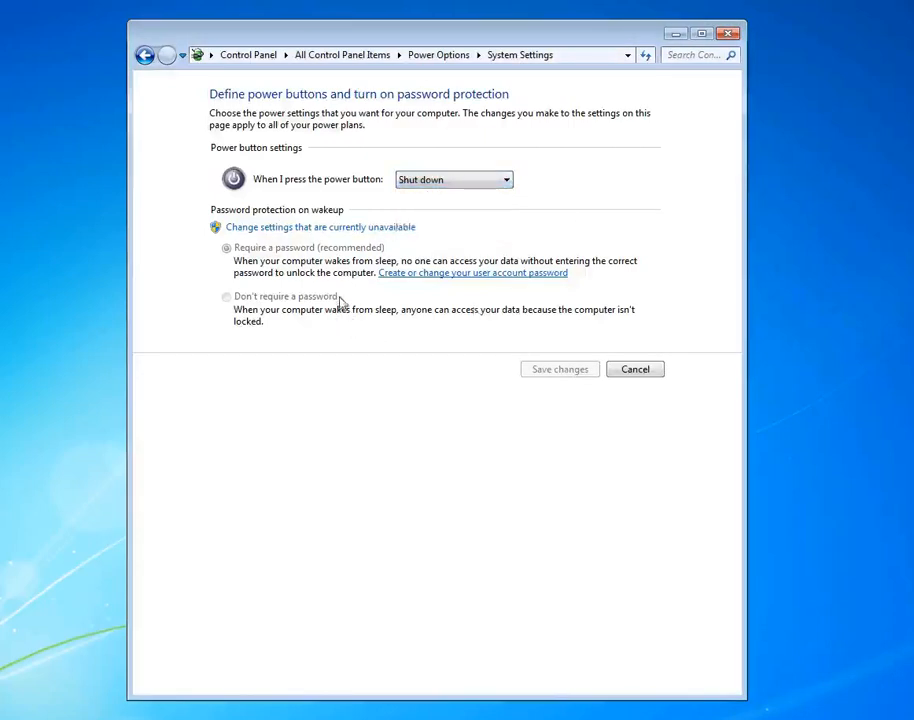
left_click(447, 184)
left_click(240, 262)
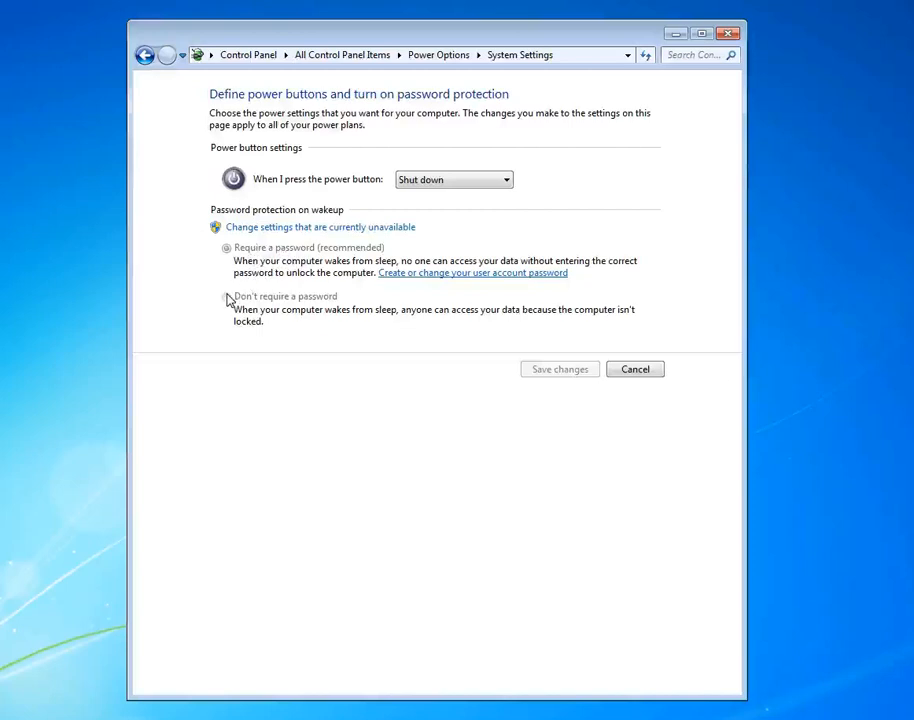
Unlock the currently unavailable wake-up password protection settings, leave them unchanged and return to System and Security
left_click(272, 227)
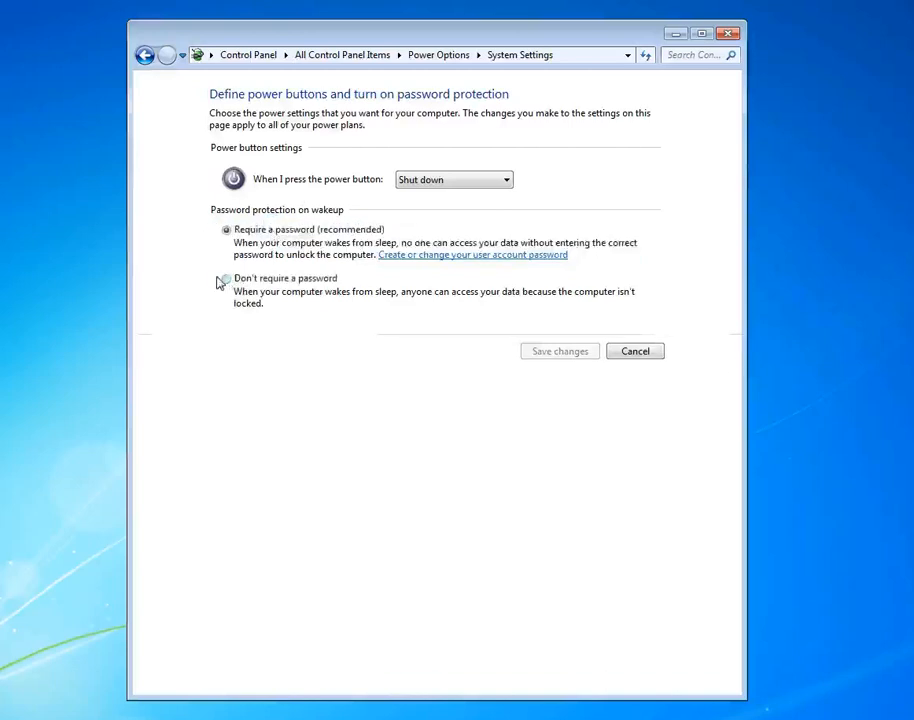
left_click(143, 57)
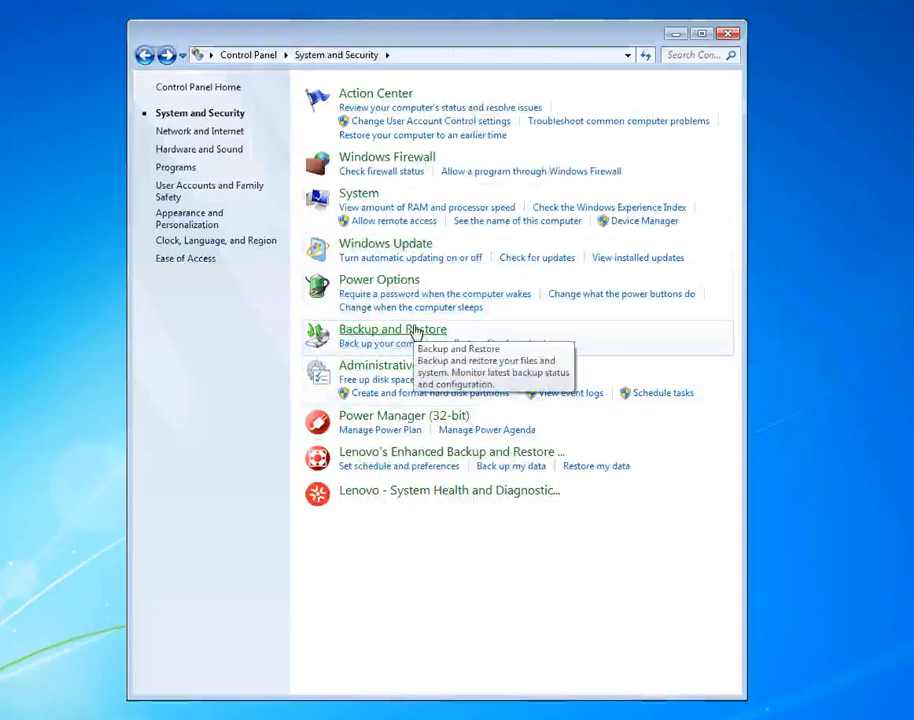
Open the Disk Cleanup drive selection from Administrative Tools and close it without cleaning a drive
left_click(362, 385)
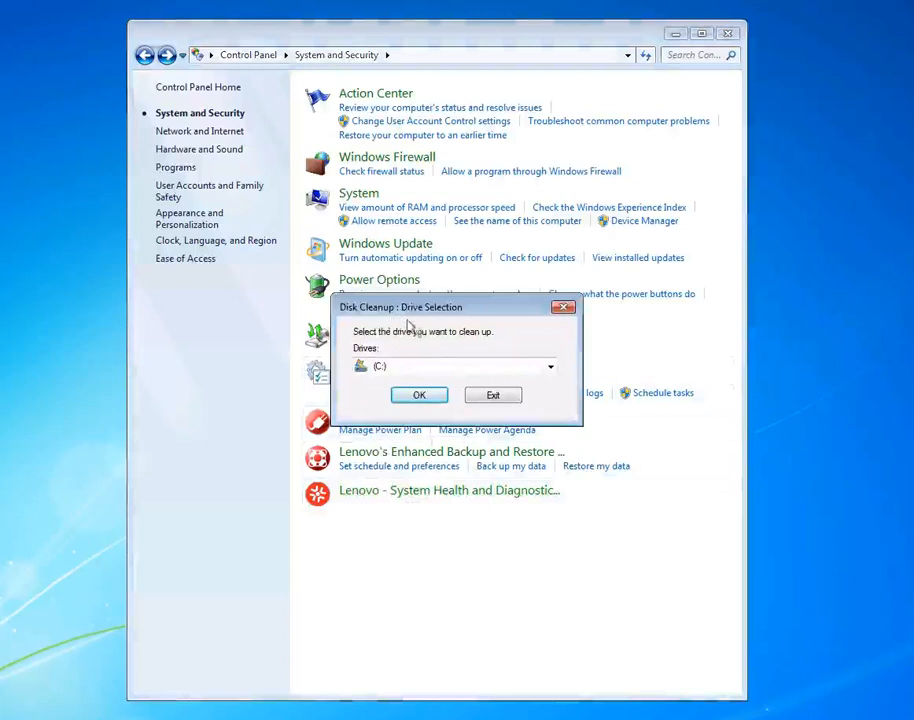
left_click(563, 310)
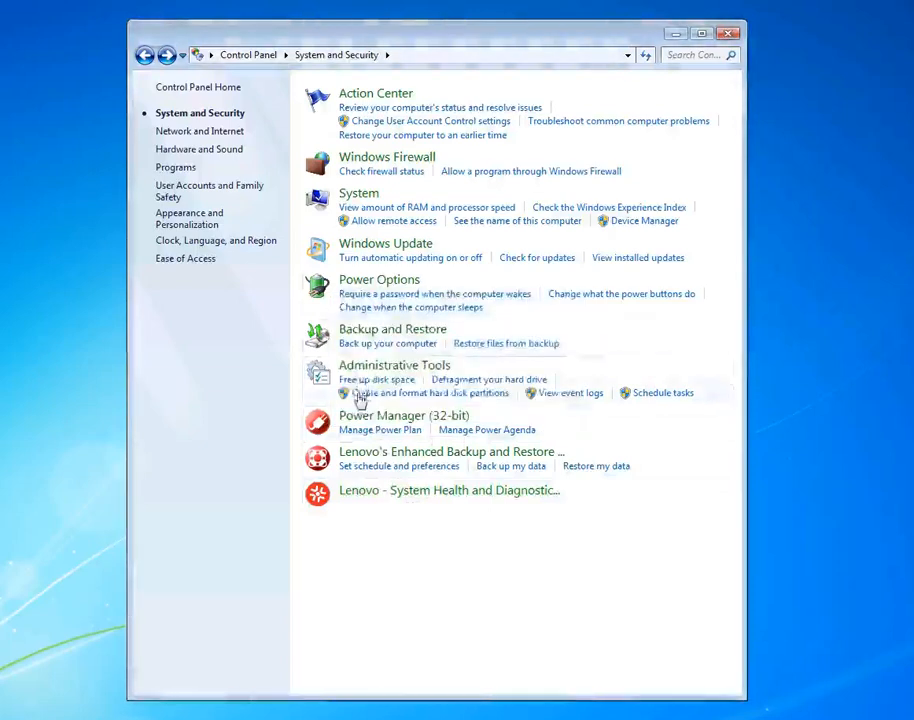
Open Disk Management for creating and formatting hard disk partitions and enlarge its window to fit the full partition layout
left_click(415, 396)
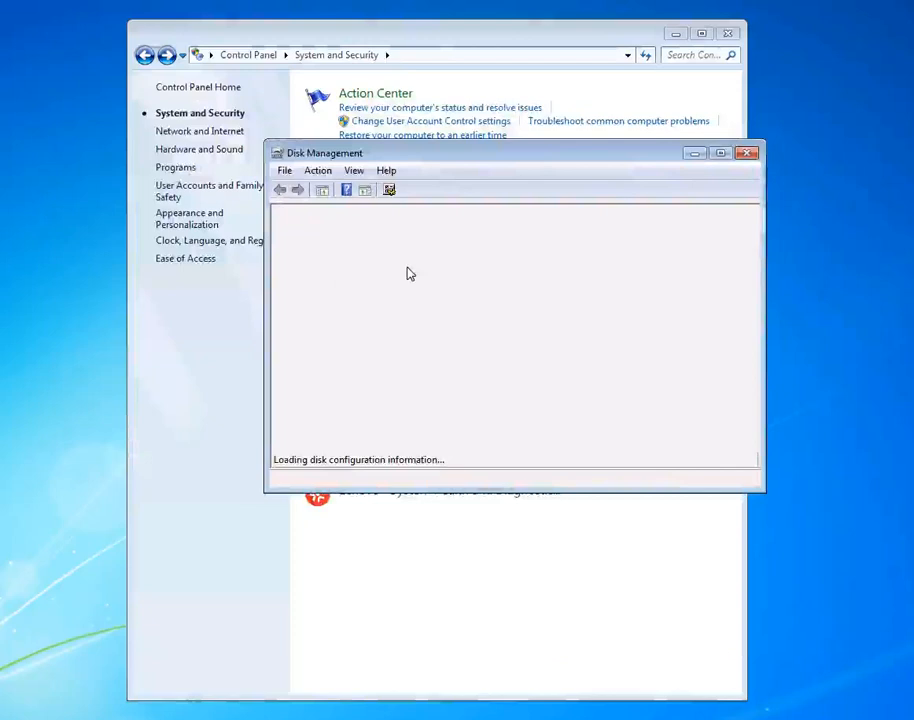
double_click(494, 157)
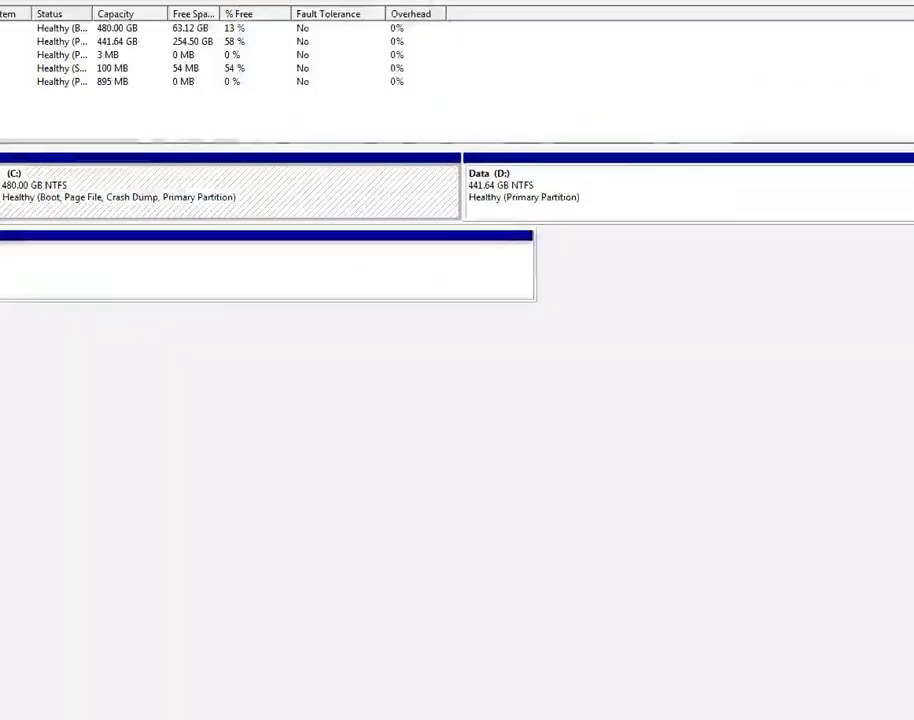
key("super+Down")
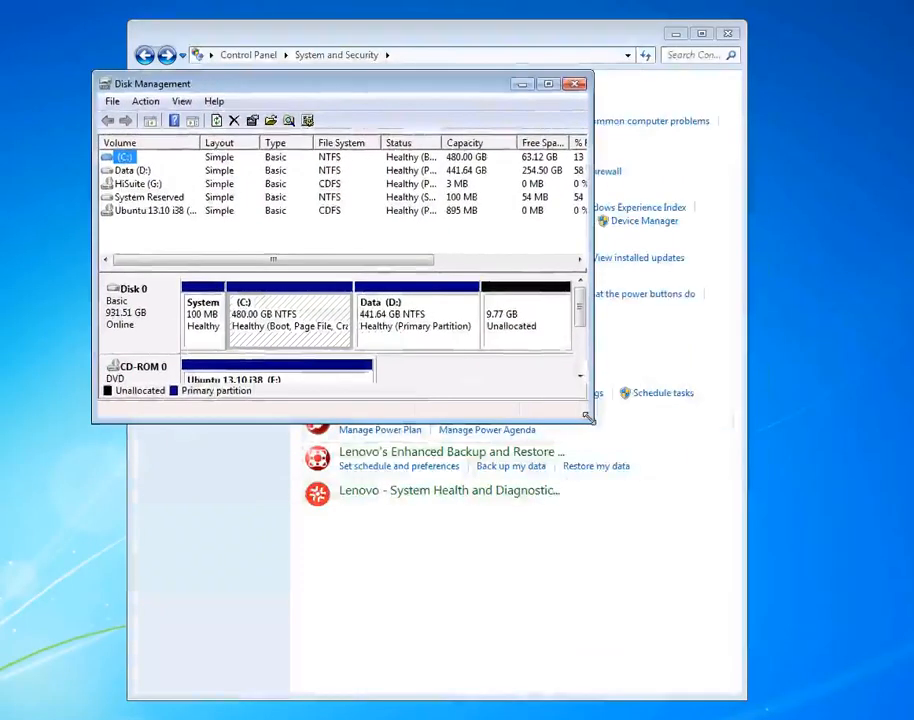
left_click_drag(594, 418, 669, 475)
left_click_drag(825, 571, 839, 575)
Examine the actions available for Disk 0's unallocated space and the Data (D:) partition, repositioning the Disk Management window for viewing
right_click(757, 344)
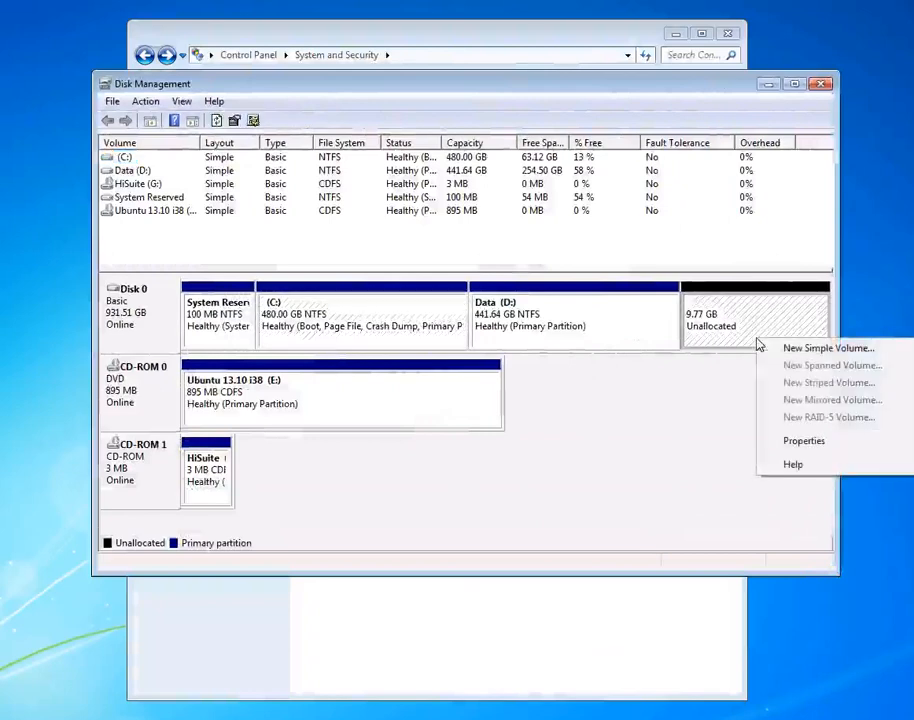
left_click(369, 116)
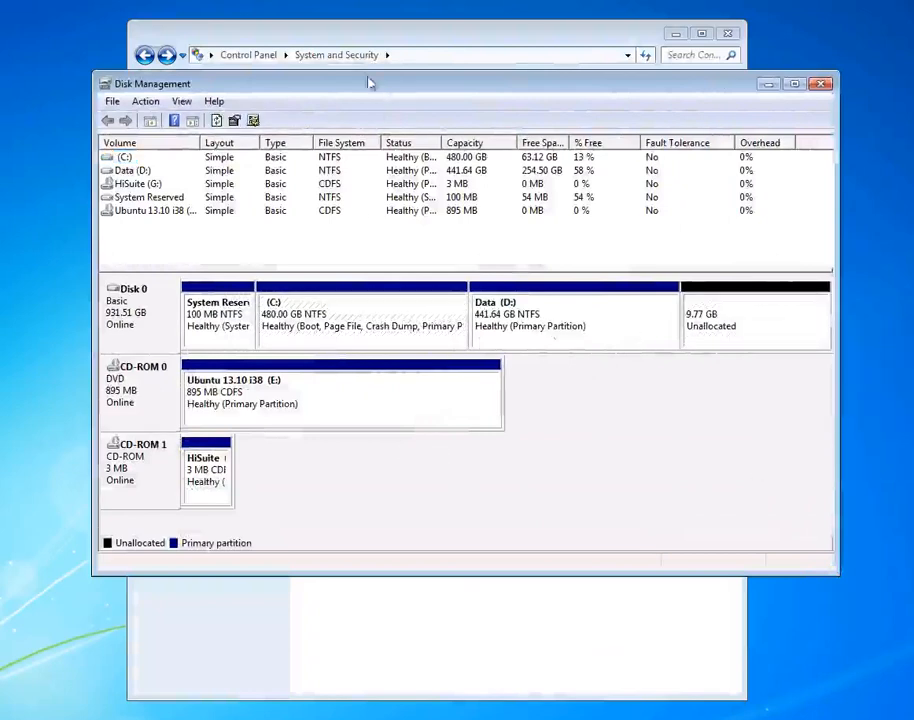
left_click_drag(369, 82, 339, 68)
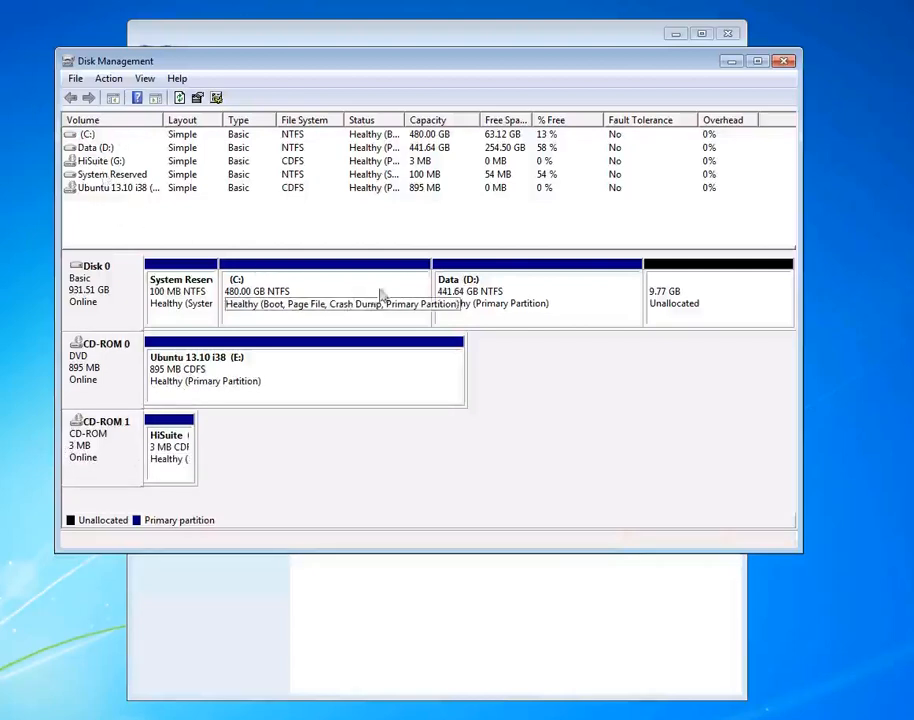
right_click(507, 295)
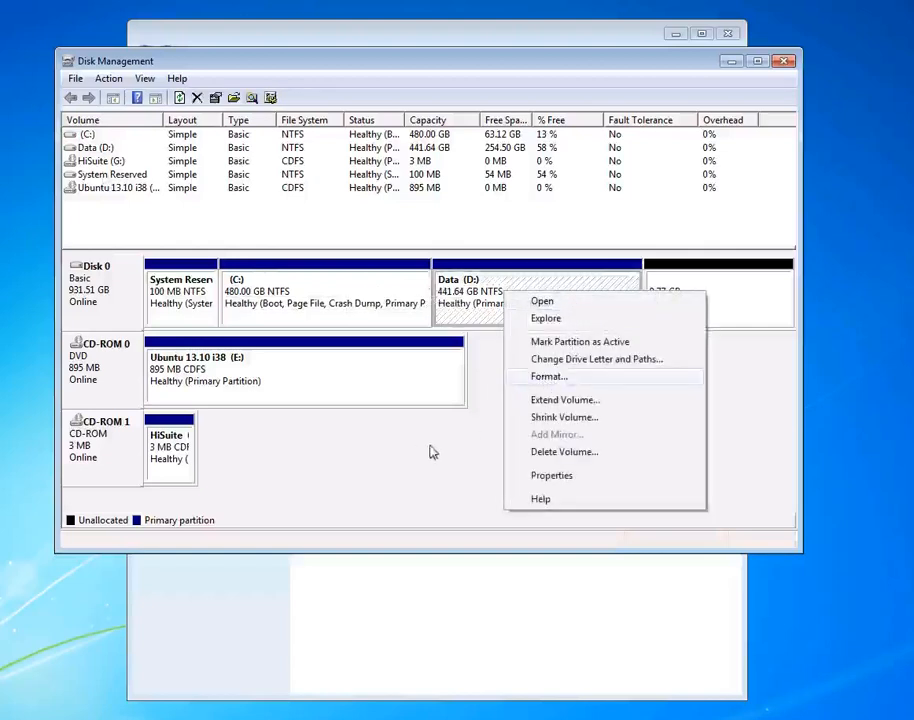
left_click(374, 478)
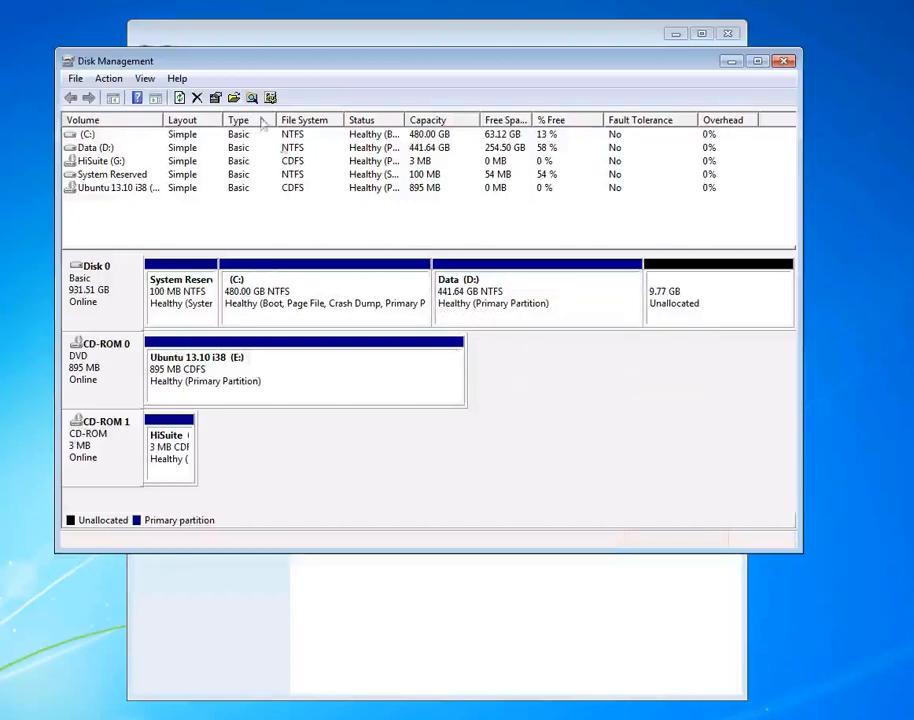
left_click_drag(235, 56, 207, 31)
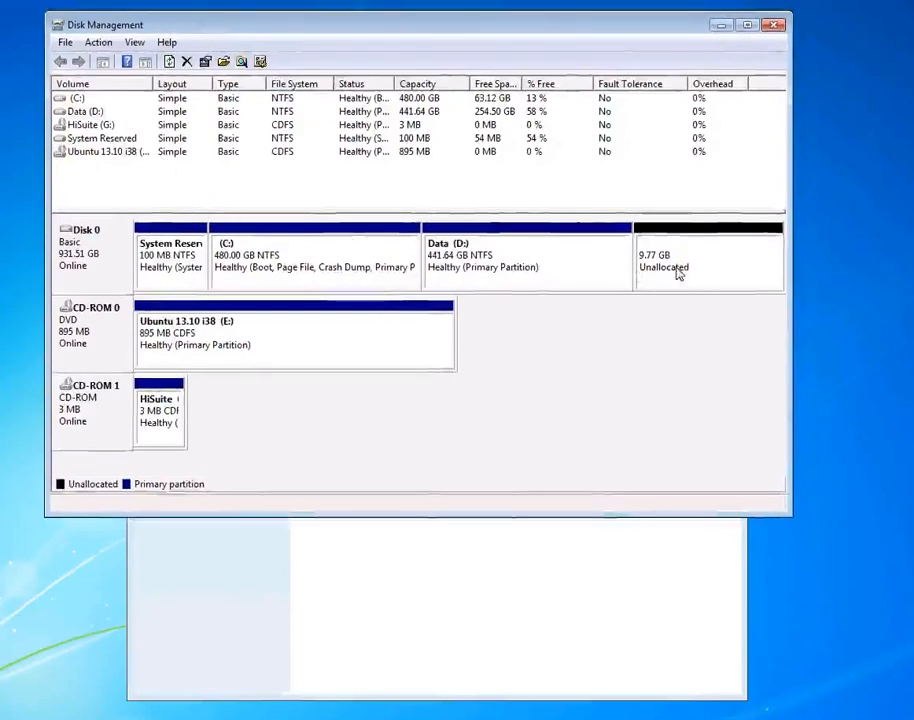
left_click_drag(300, 34, 302, 41)
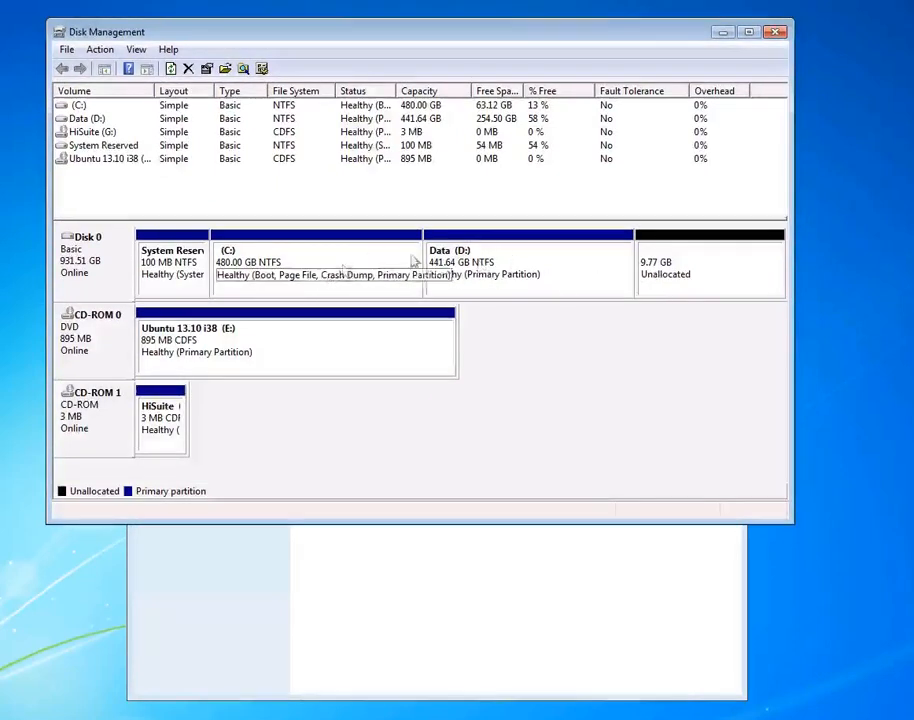
View the C: partition's contents from Disk Management using Open and Explore, closing each folder window
right_click(380, 263)
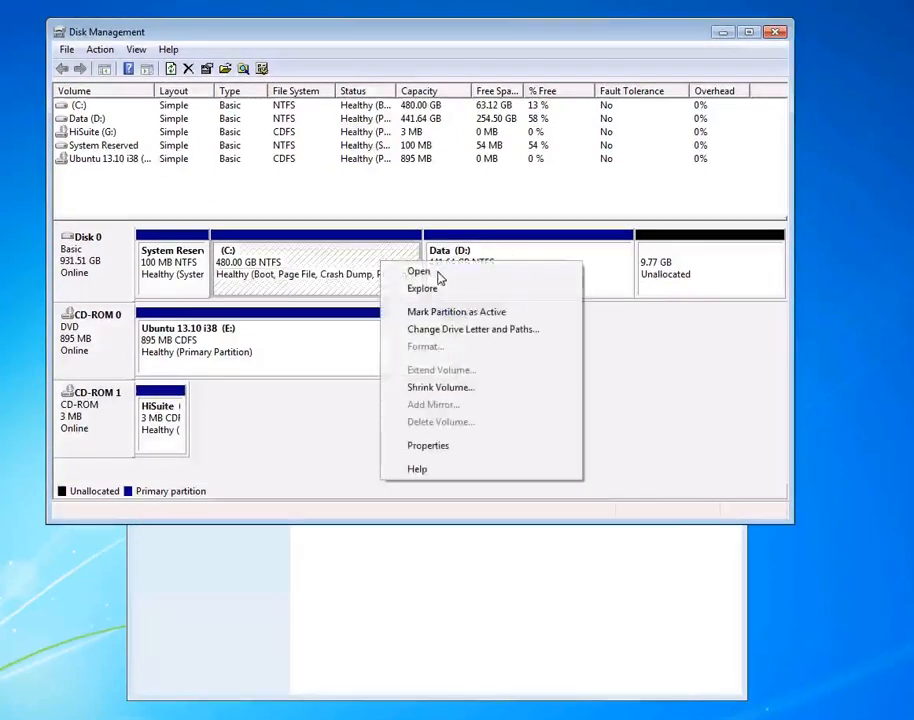
left_click(440, 274)
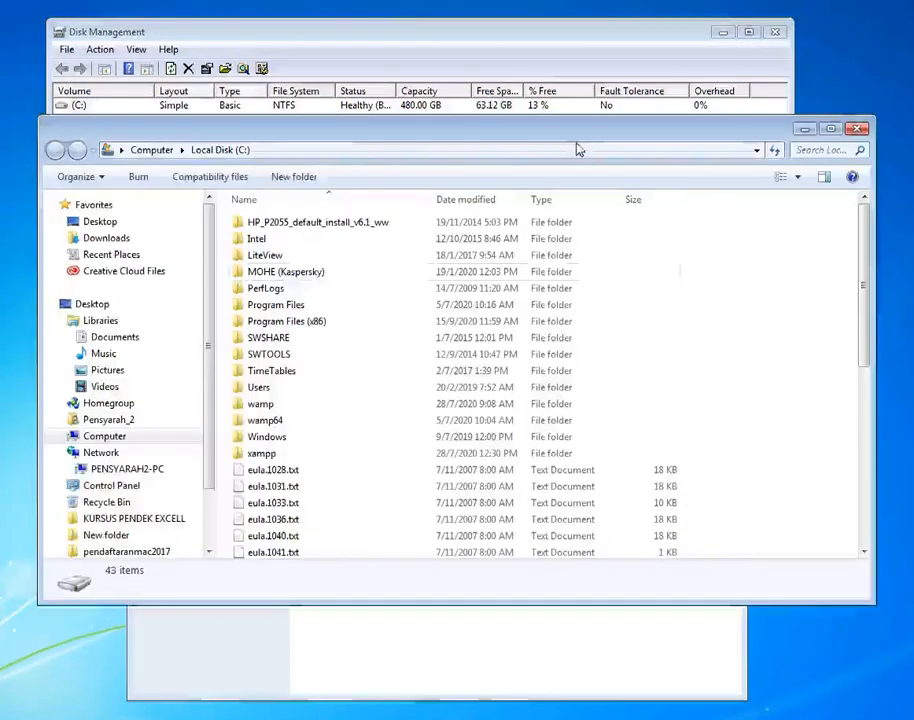
left_click(856, 128)
right_click(279, 245)
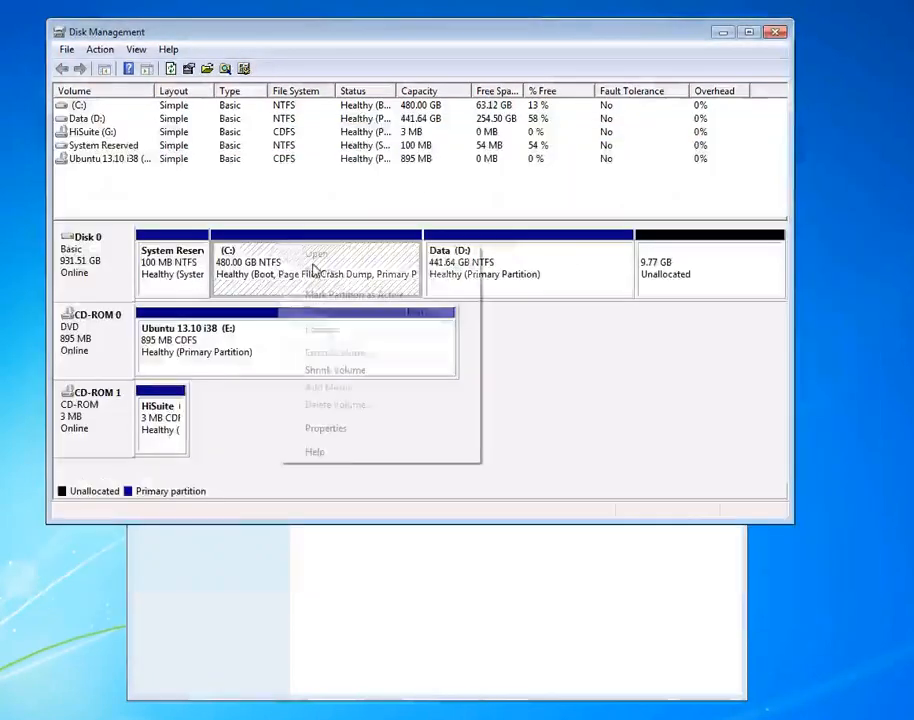
left_click(300, 269)
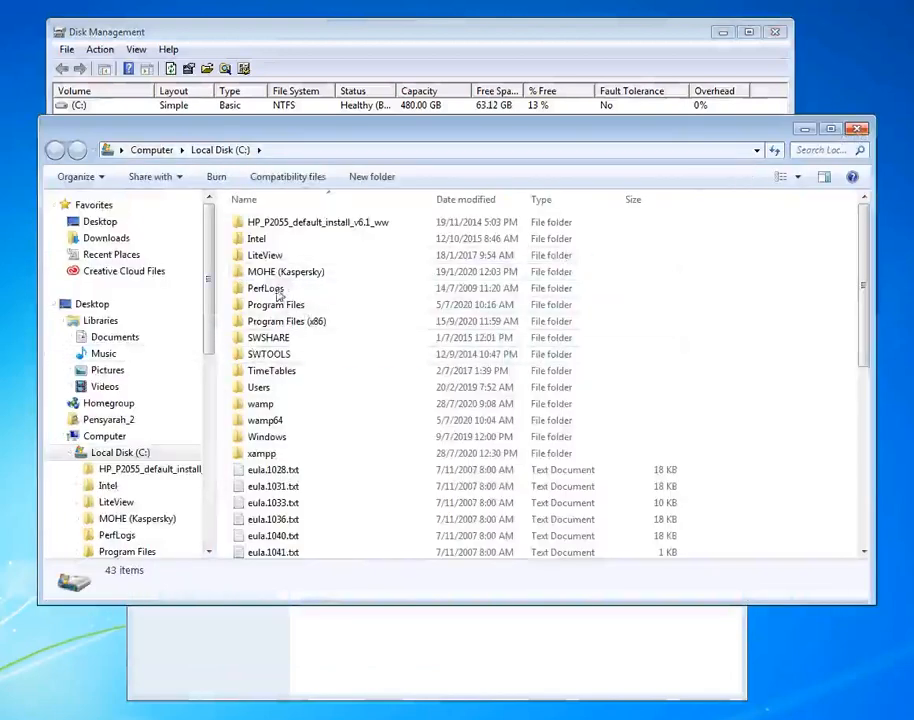
left_click(861, 132)
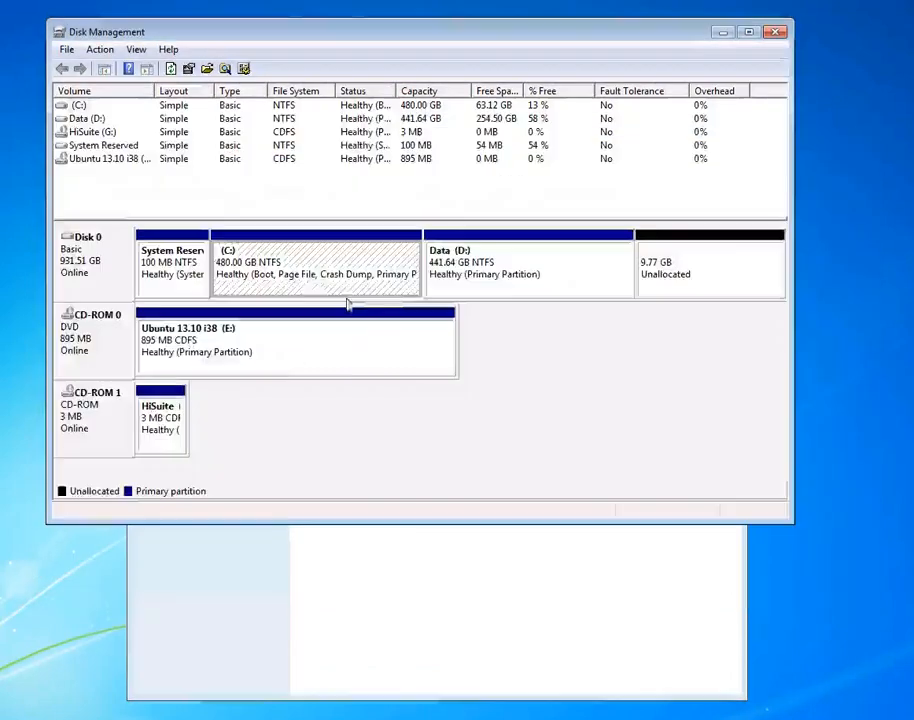
Bring up the Shrink Volume settings for the C: partition, reposition the dialog for viewing and cancel without shrinking
right_click(303, 271)
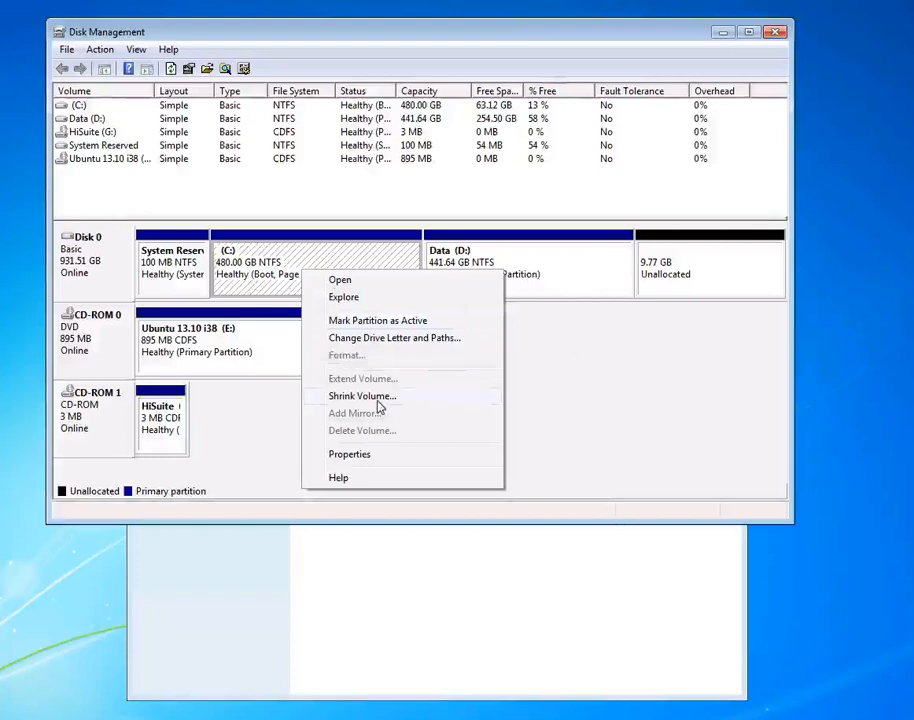
left_click(340, 396)
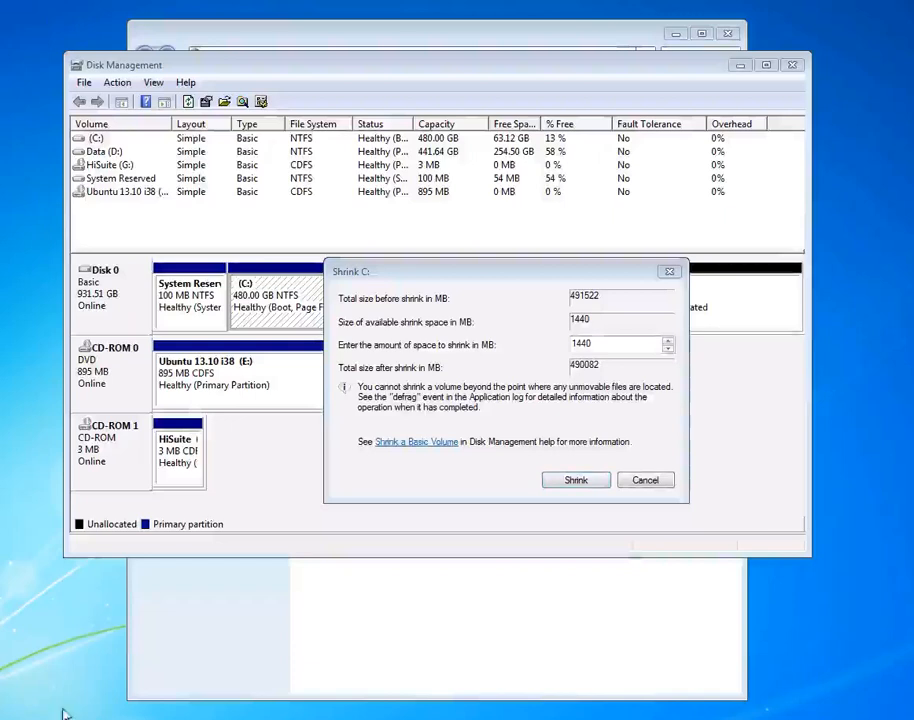
left_click_drag(520, 267, 497, 218)
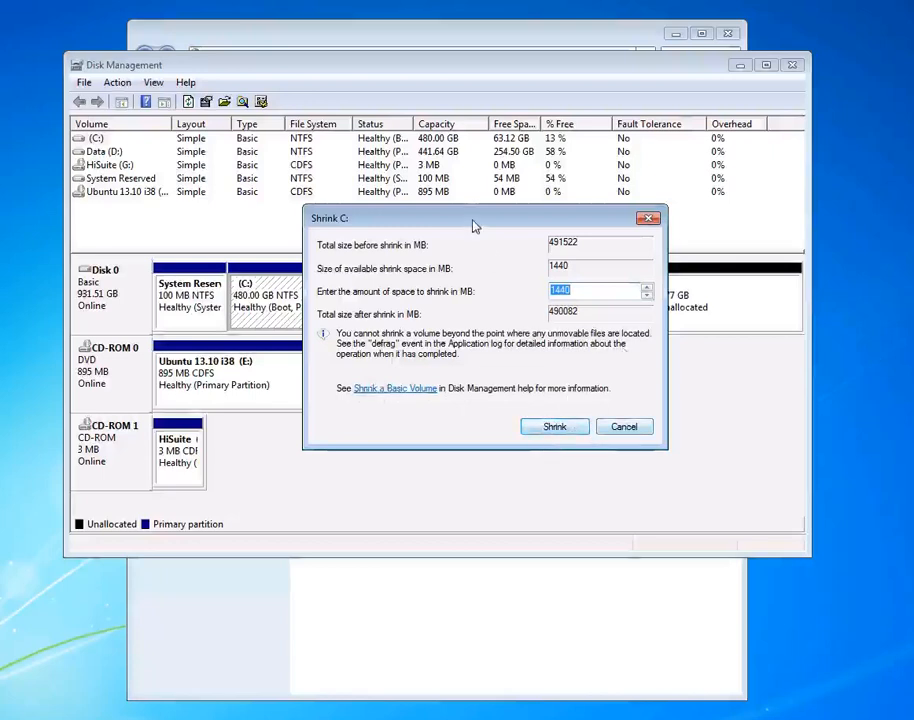
left_click_drag(447, 230, 420, 234)
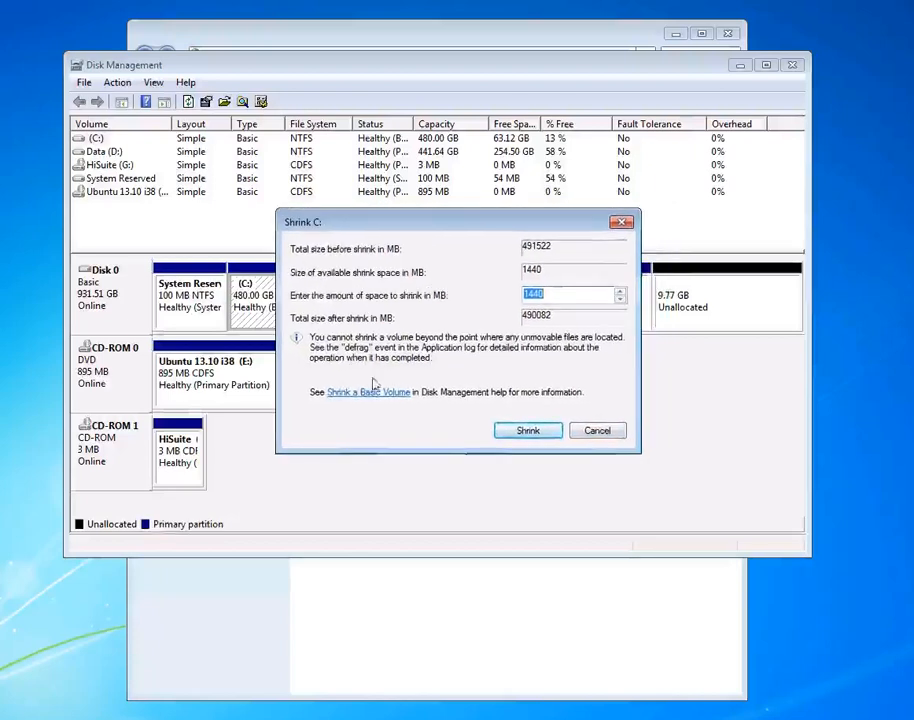
left_click(602, 436)
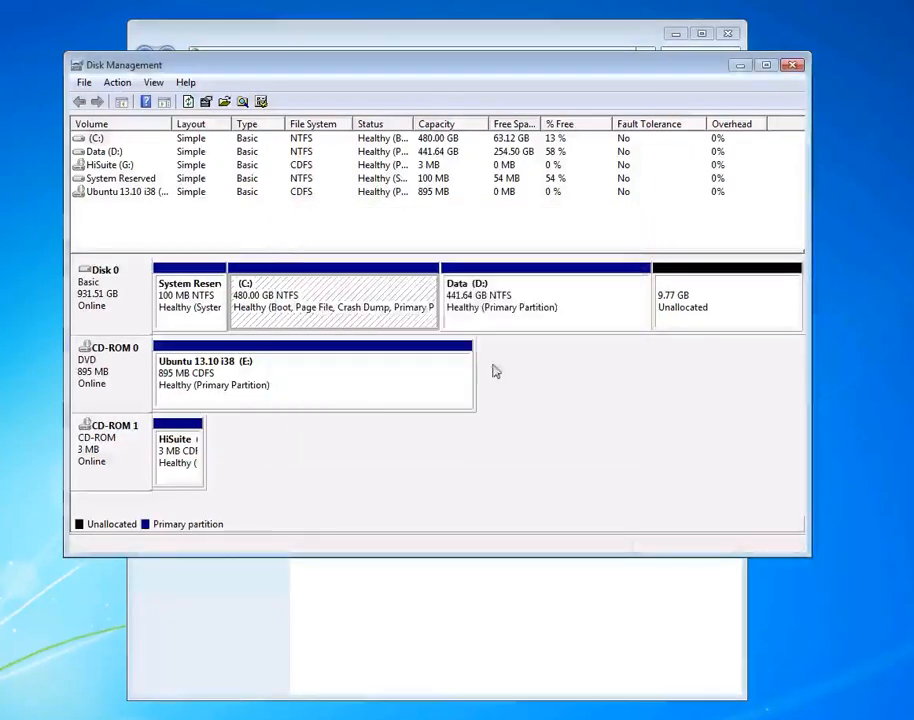
Examine the actions available for the Data (D:), System Reserved and C: partitions, and close Disk Management
right_click(497, 316)
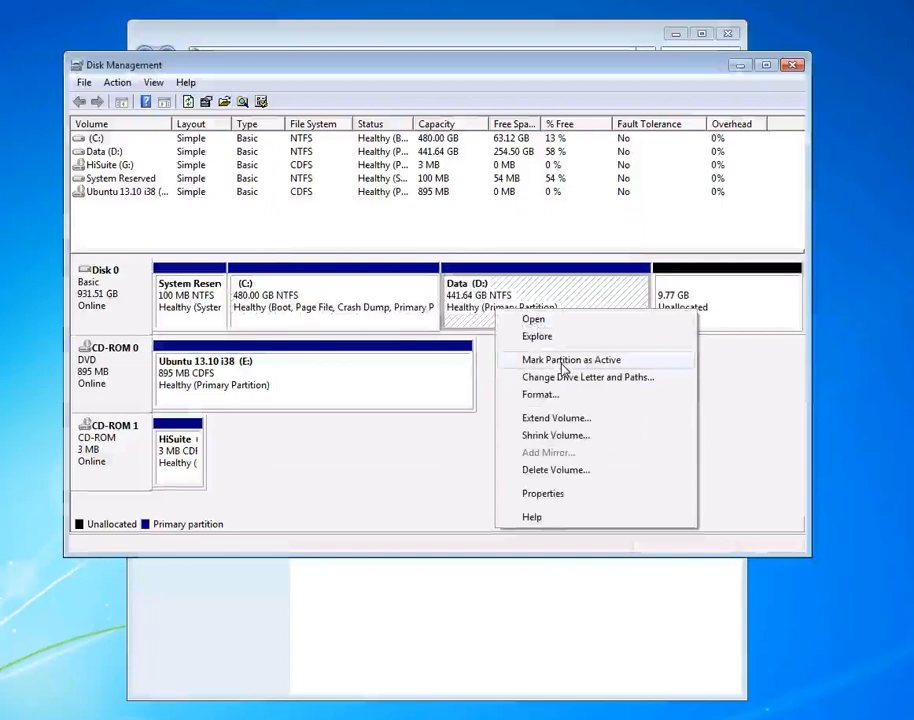
left_click(184, 312)
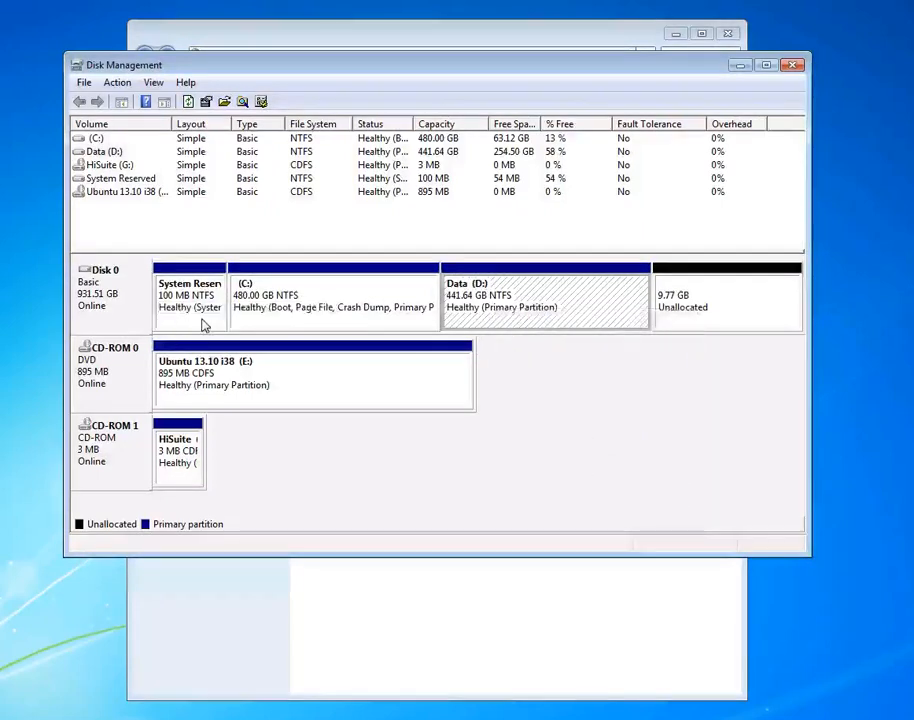
right_click(203, 325)
left_click(328, 315)
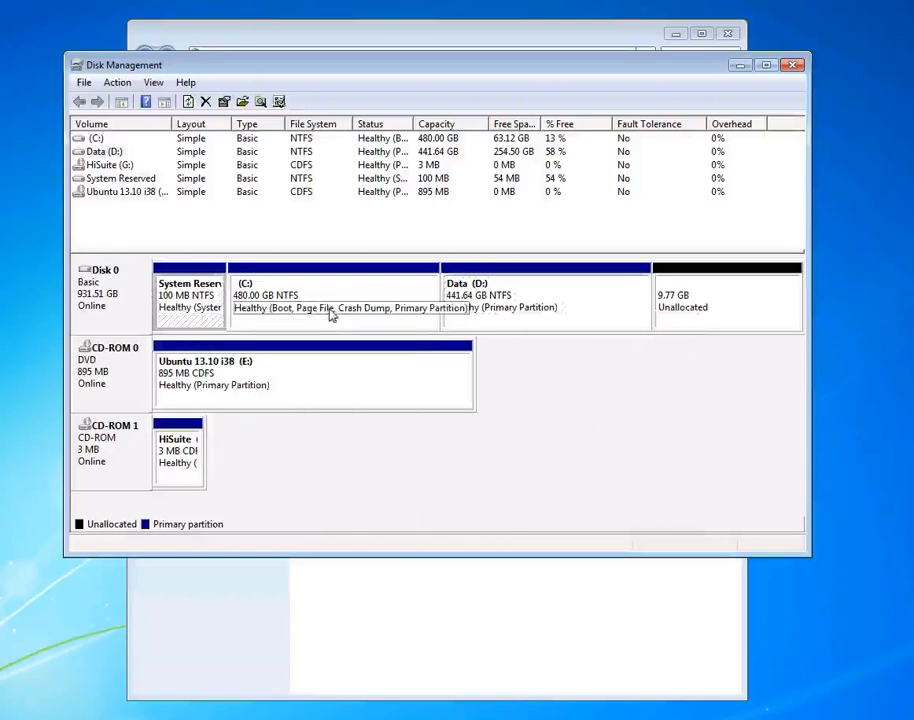
right_click(337, 296)
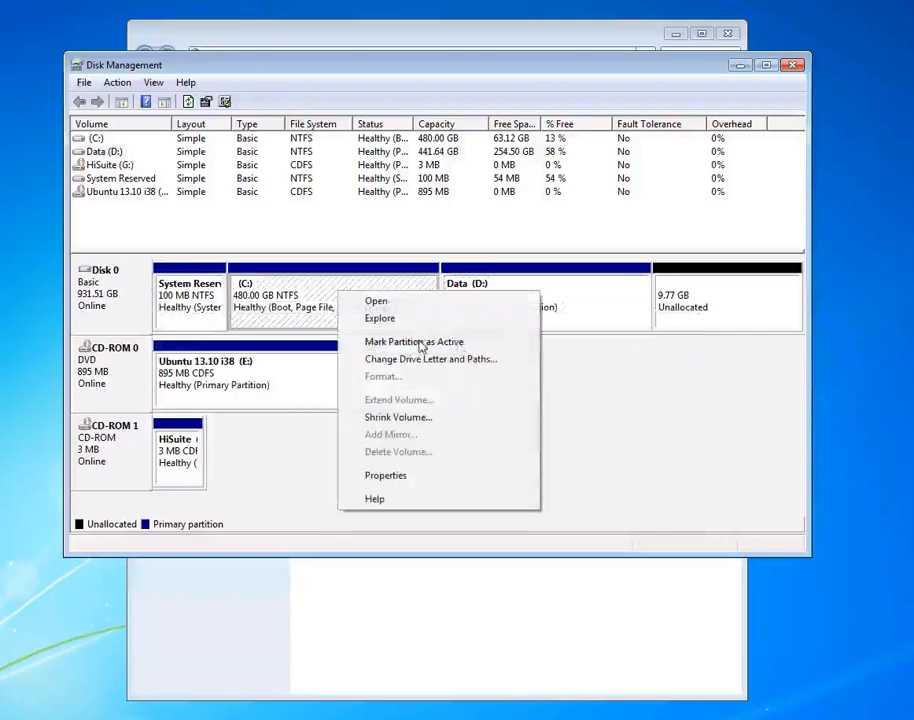
left_click(639, 465)
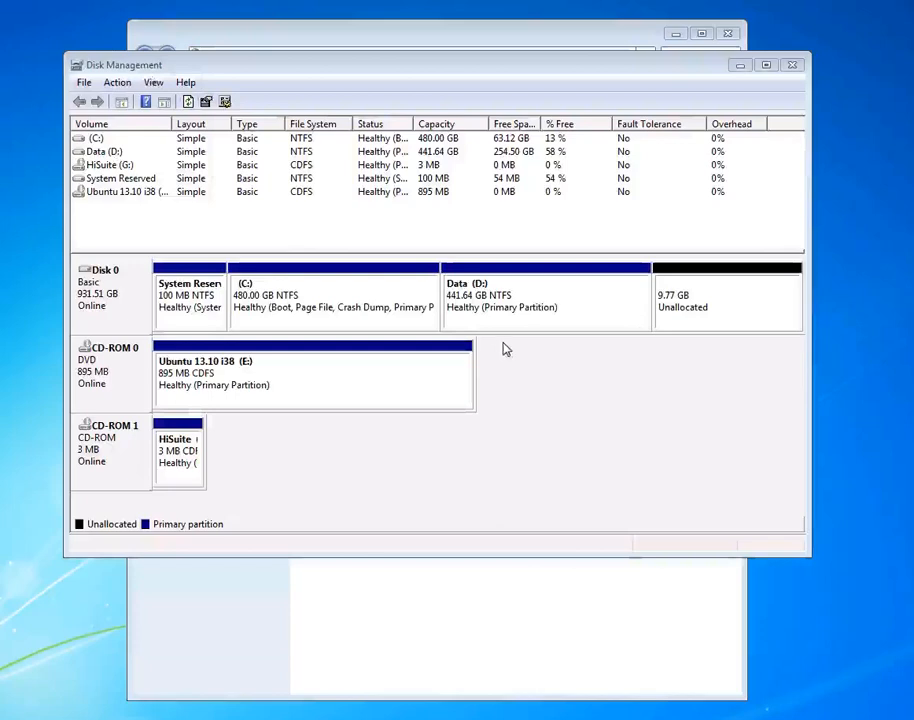
left_click(790, 66)
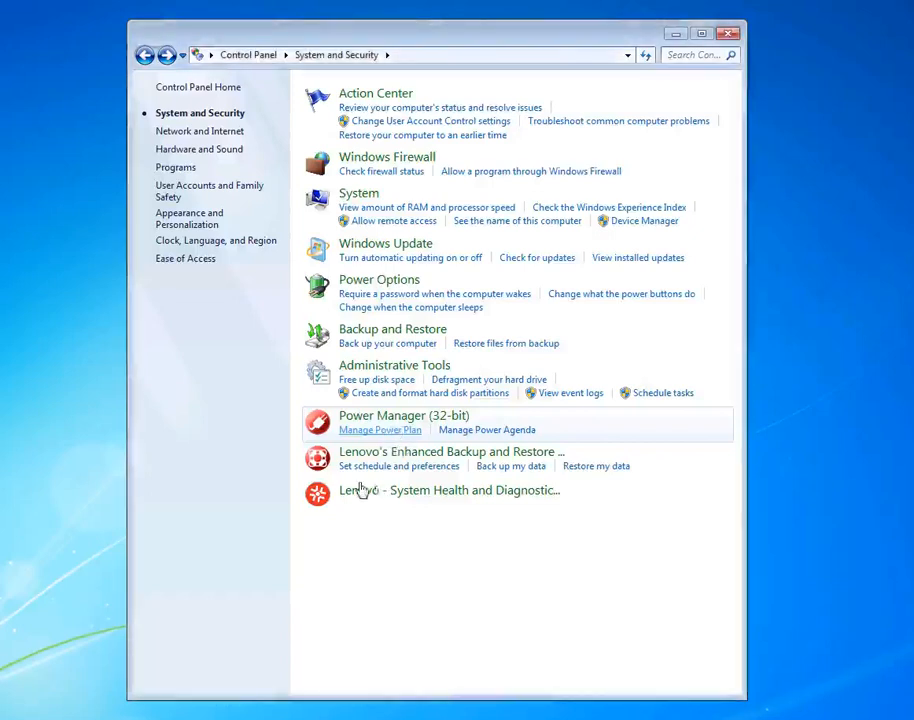
Review Power Manager's power plans, global power settings, agendas and options through Manage Power Plan and Manage Power Agenda, closing it without changes
left_click(378, 431)
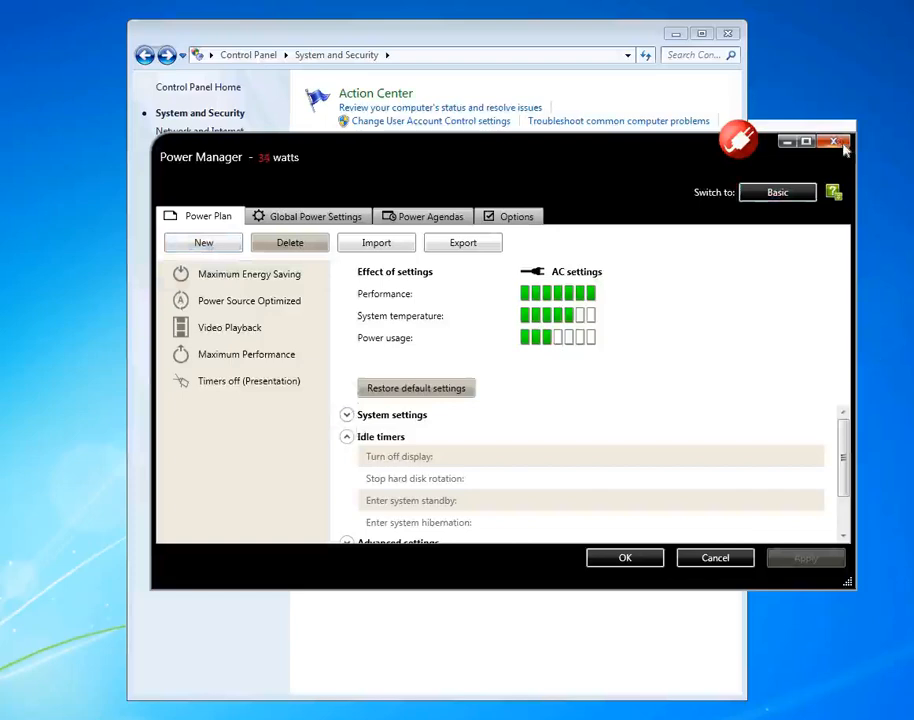
left_click(312, 218)
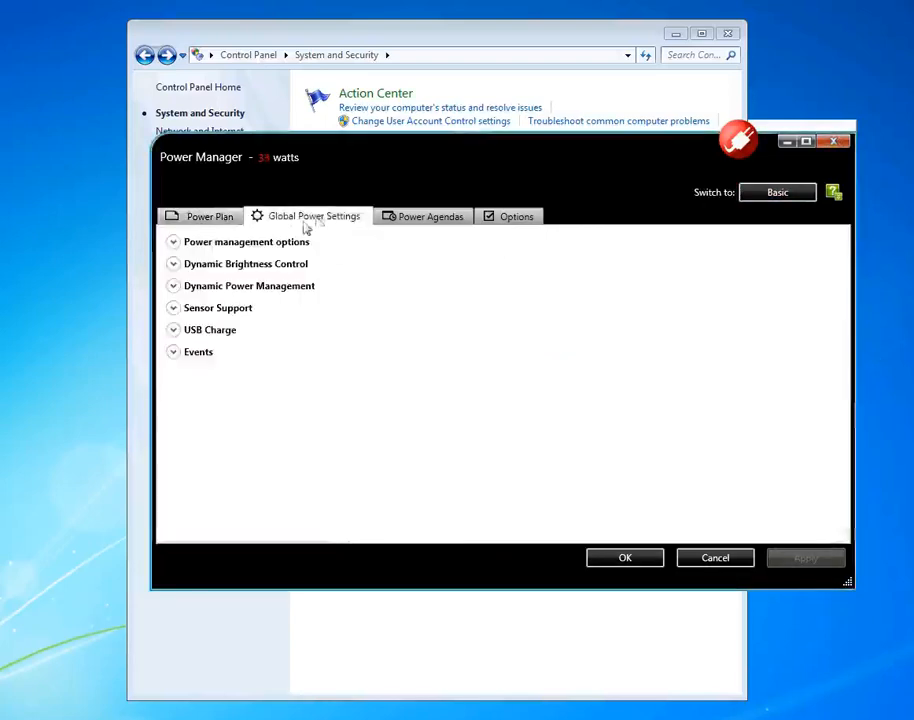
left_click(174, 243)
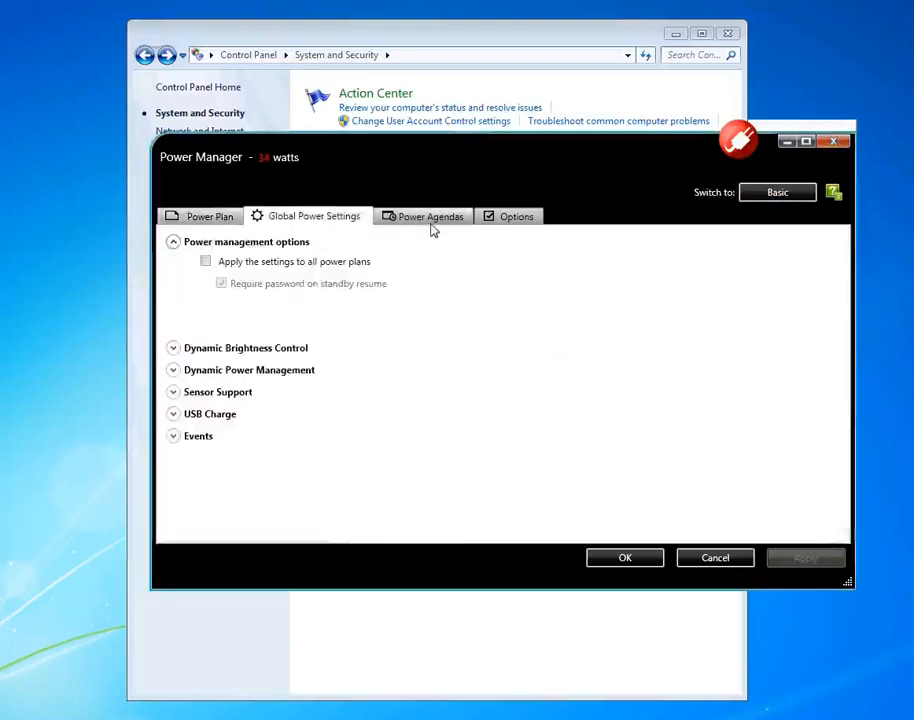
left_click(431, 222)
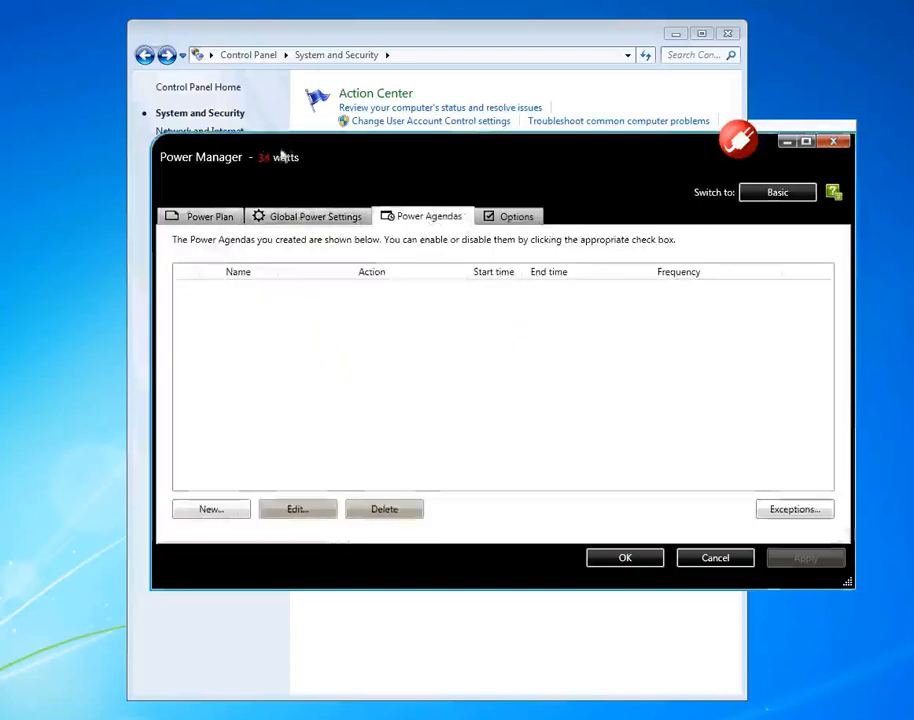
left_click(514, 221)
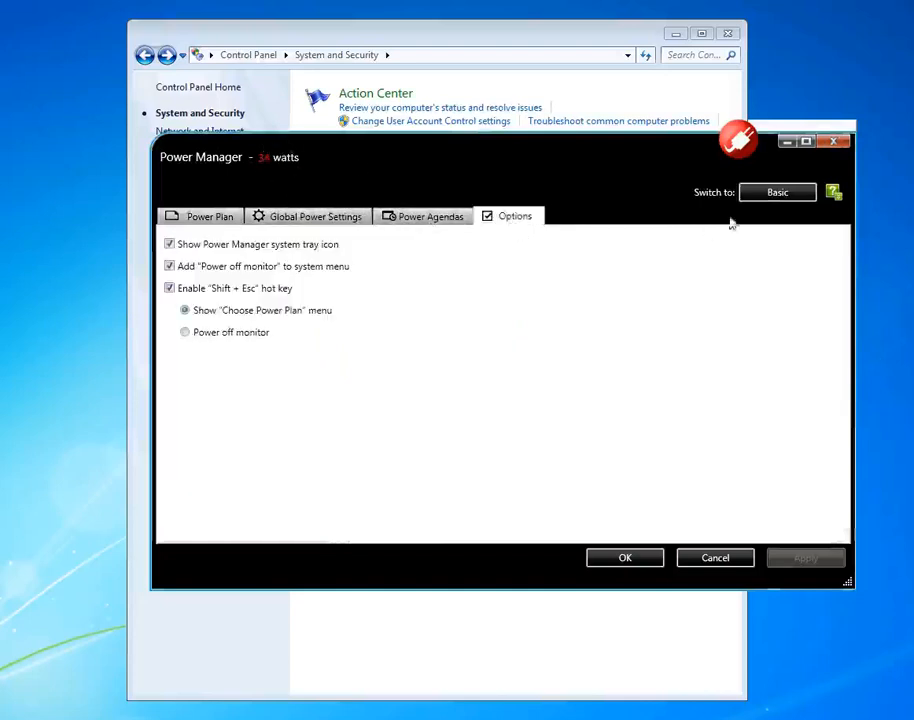
left_click(833, 141)
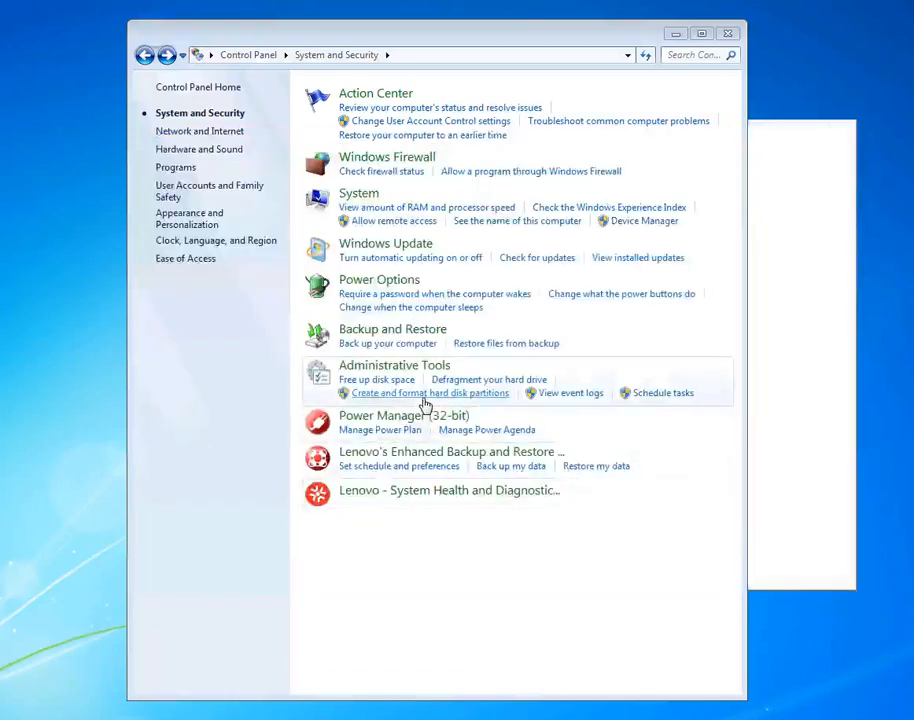
left_click(483, 431)
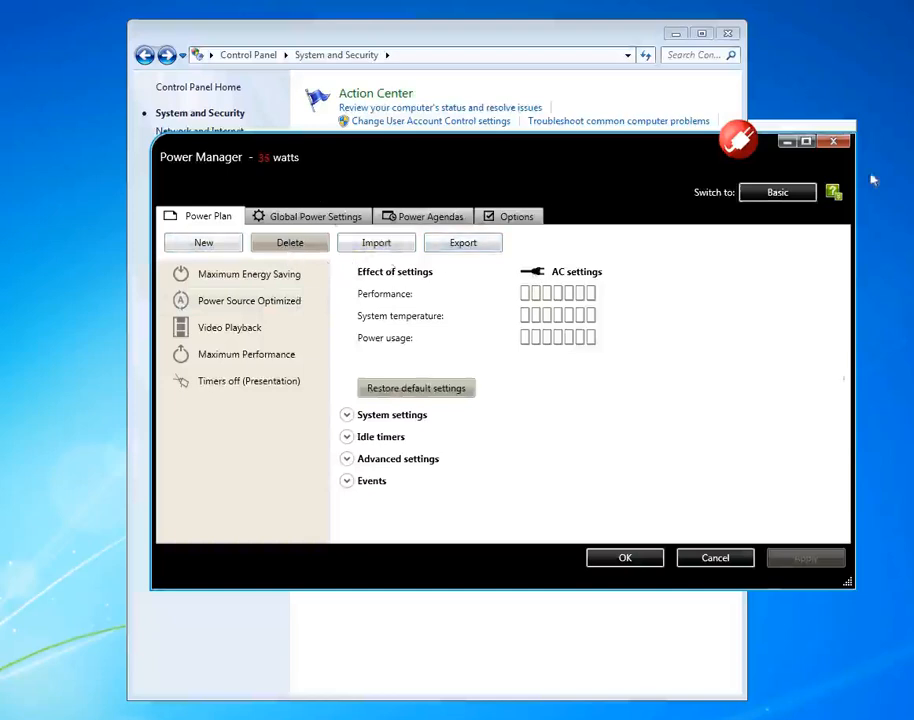
left_click(836, 144)
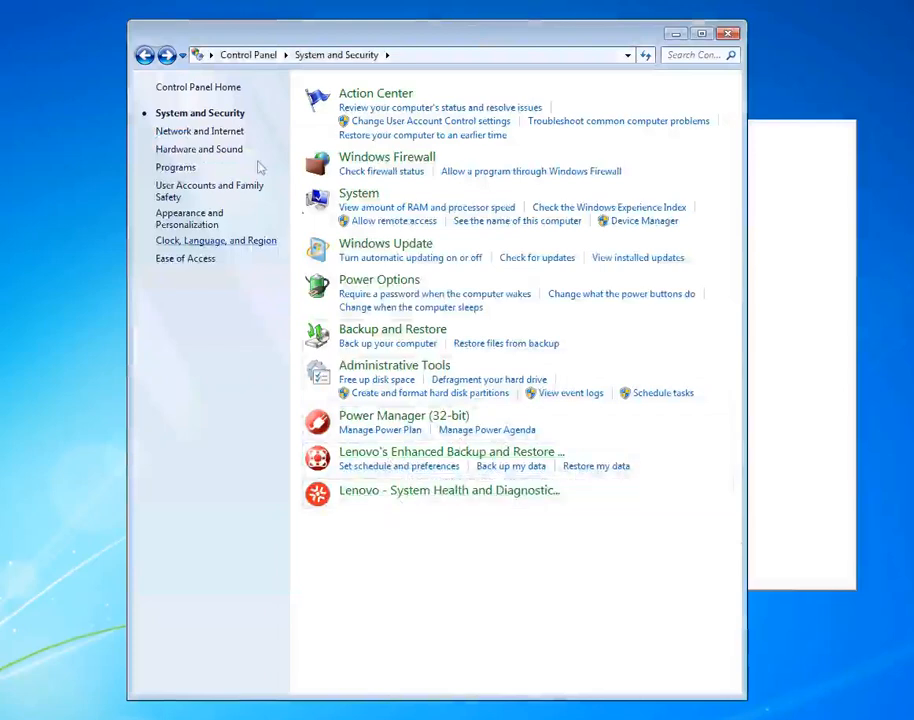
Browse the Network and Internet, Hardware and Sound, and User Accounts and Family Safety categories, ending at the Control Panel home
left_click(184, 133)
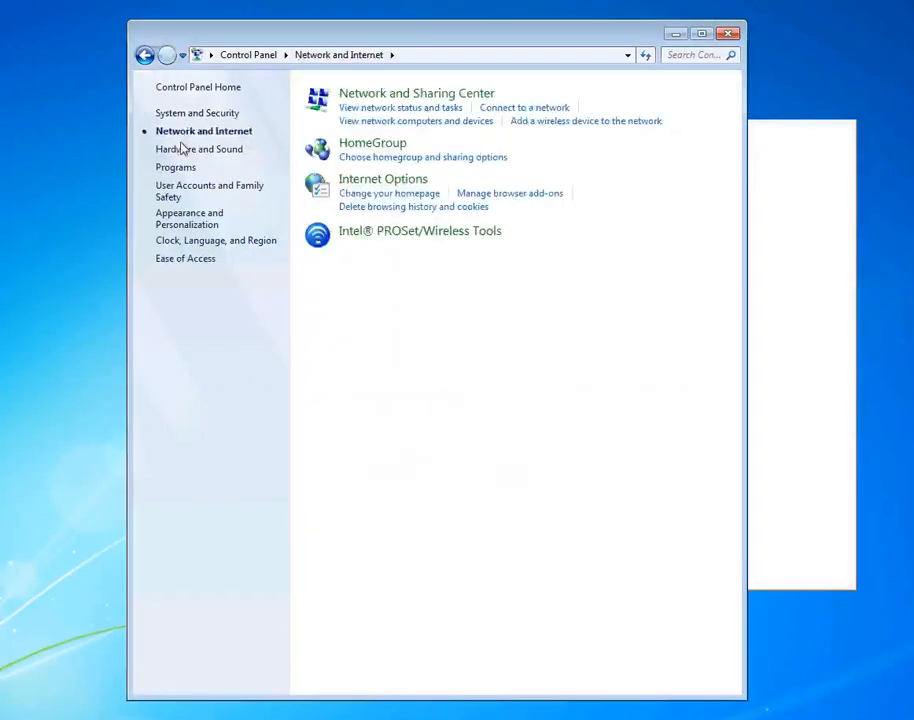
left_click(184, 150)
left_click(152, 168)
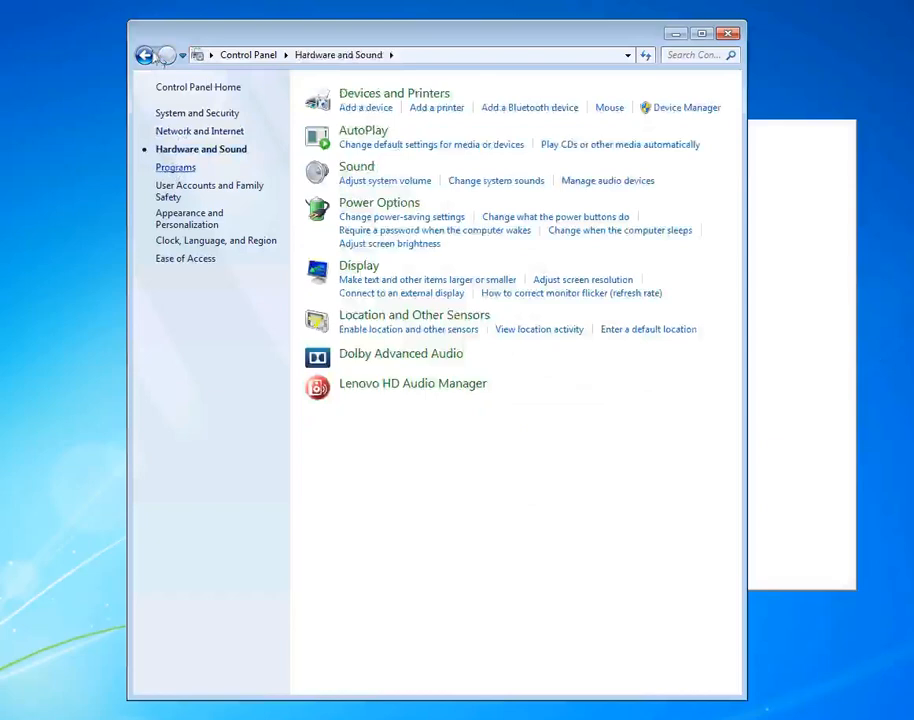
left_click(145, 55)
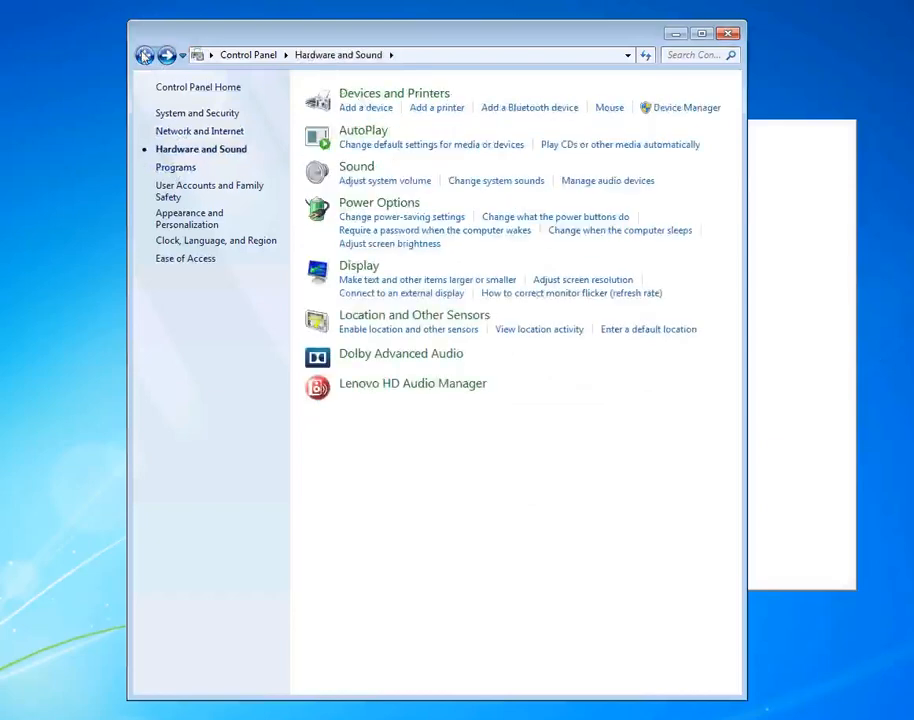
left_click(145, 55)
left_click(248, 55)
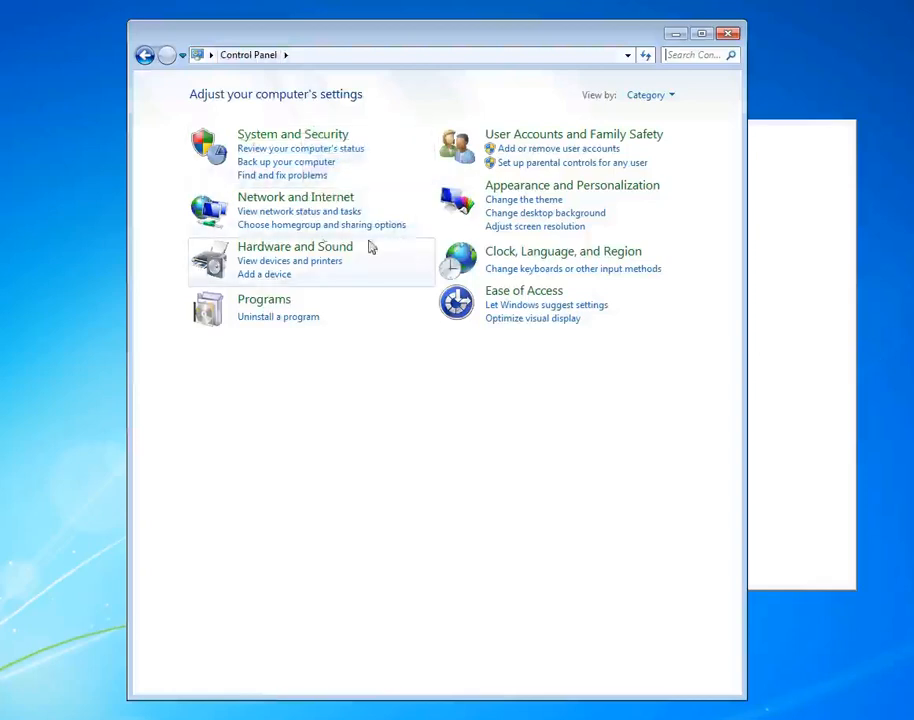
left_click(598, 136)
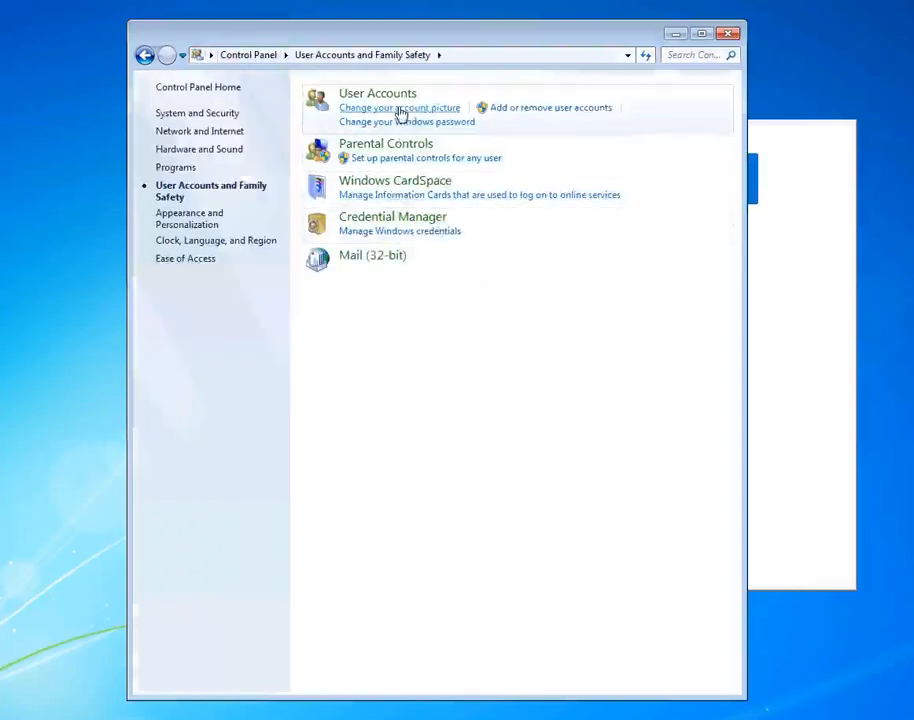
left_click(145, 56)
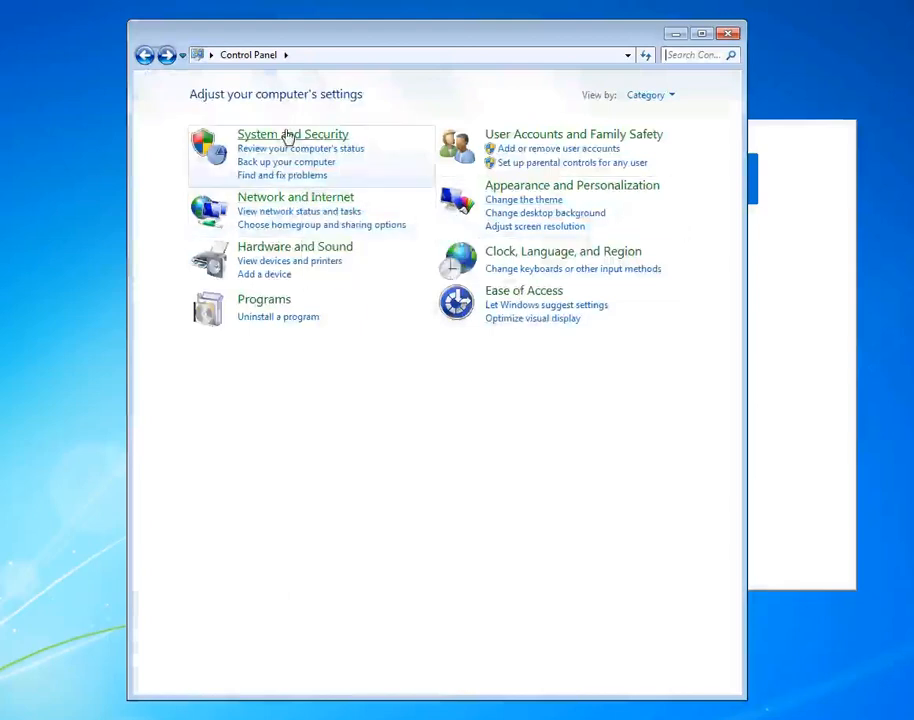
View the Local Area Connection's network details from the Network and Sharing Center, closing the details and status dialogs
left_click(279, 198)
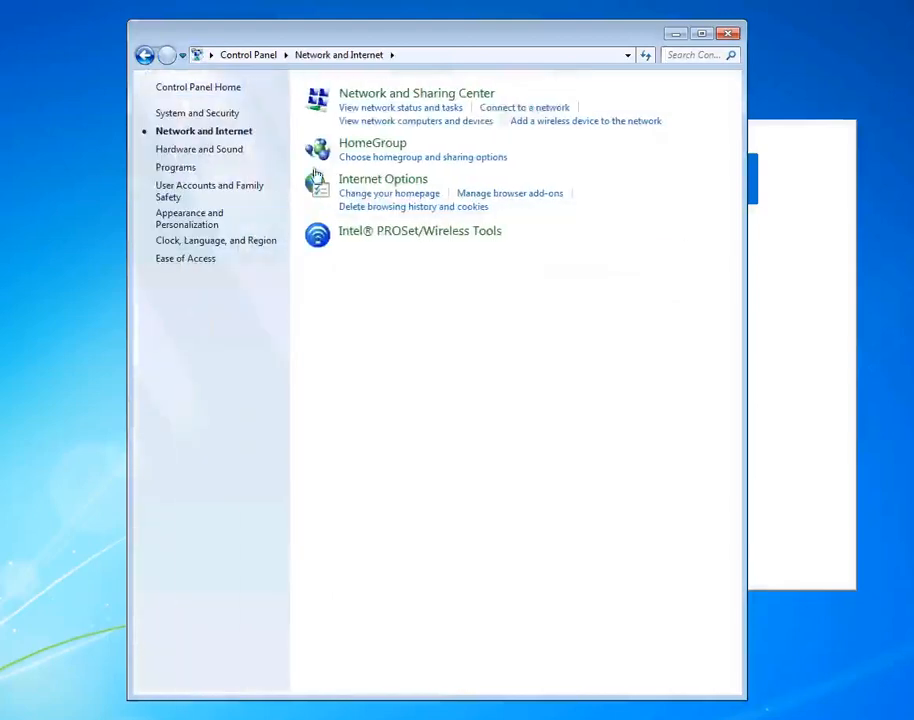
left_click(371, 108)
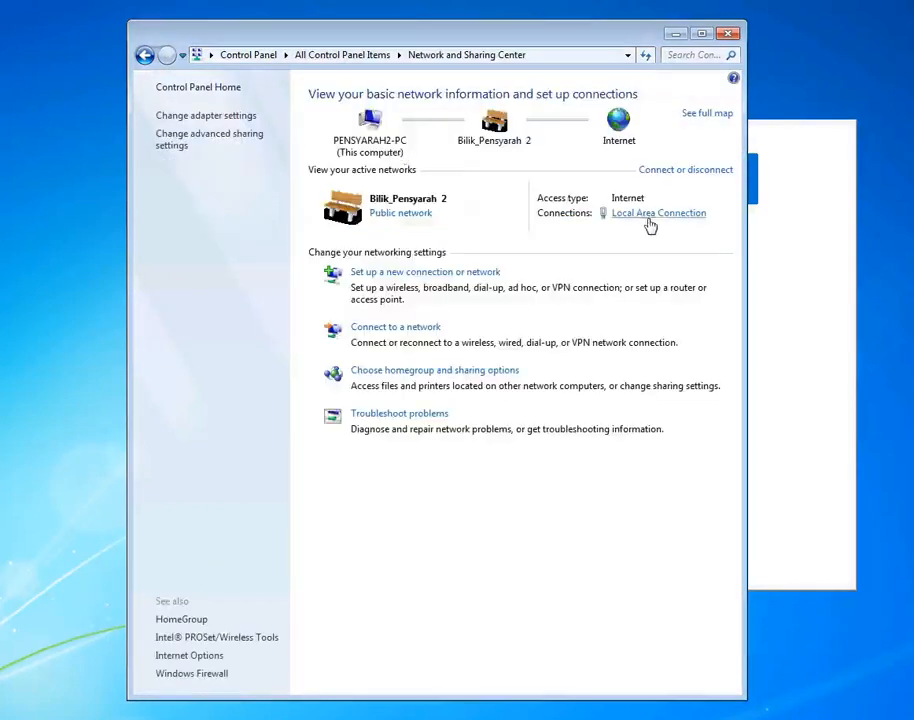
left_click(648, 222)
left_click(373, 343)
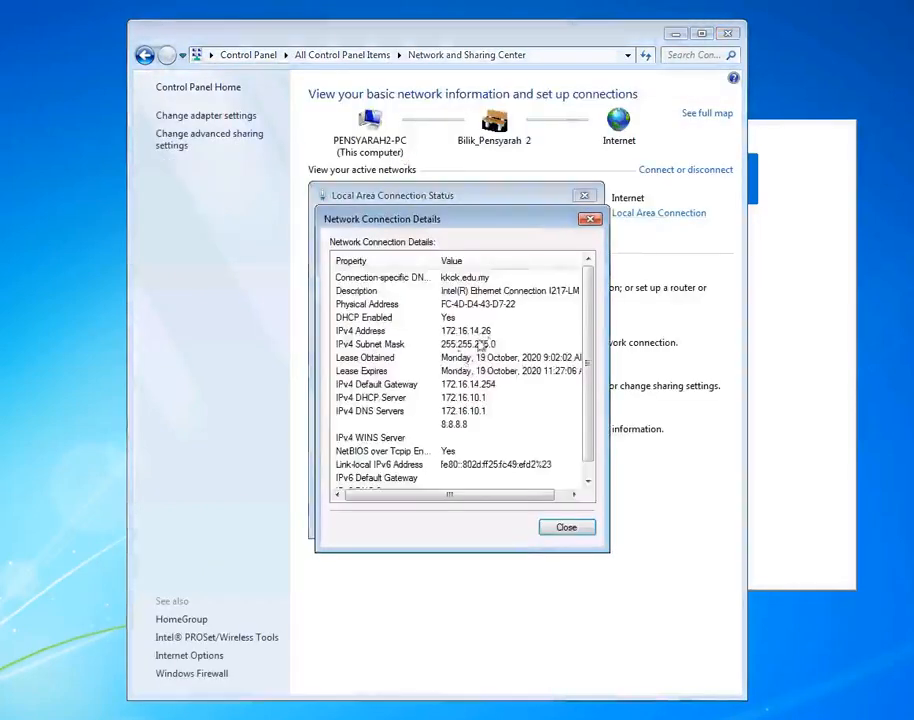
left_click(562, 526)
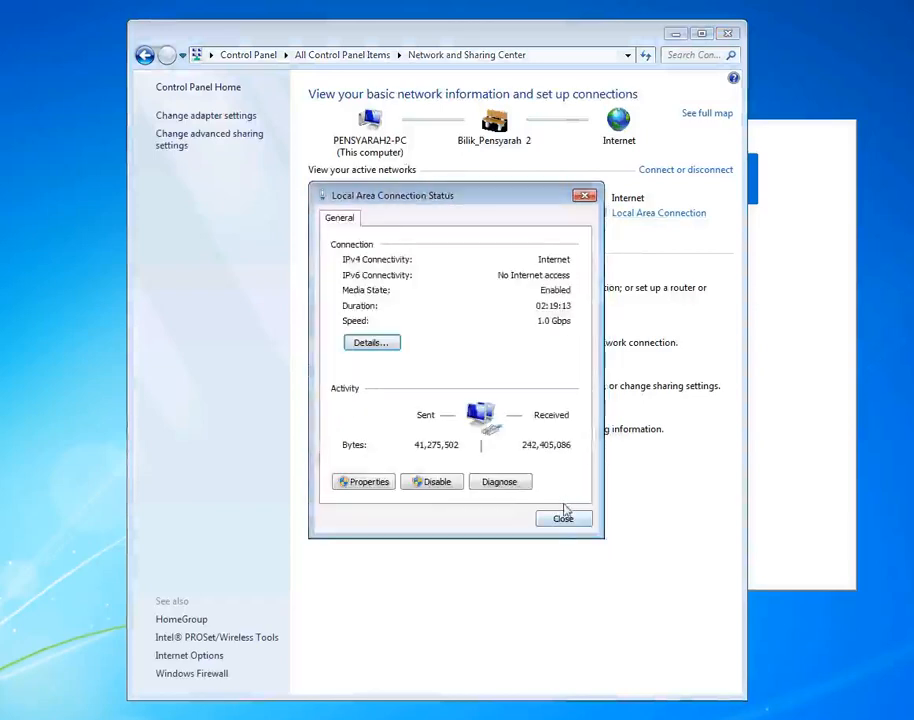
left_click(563, 519)
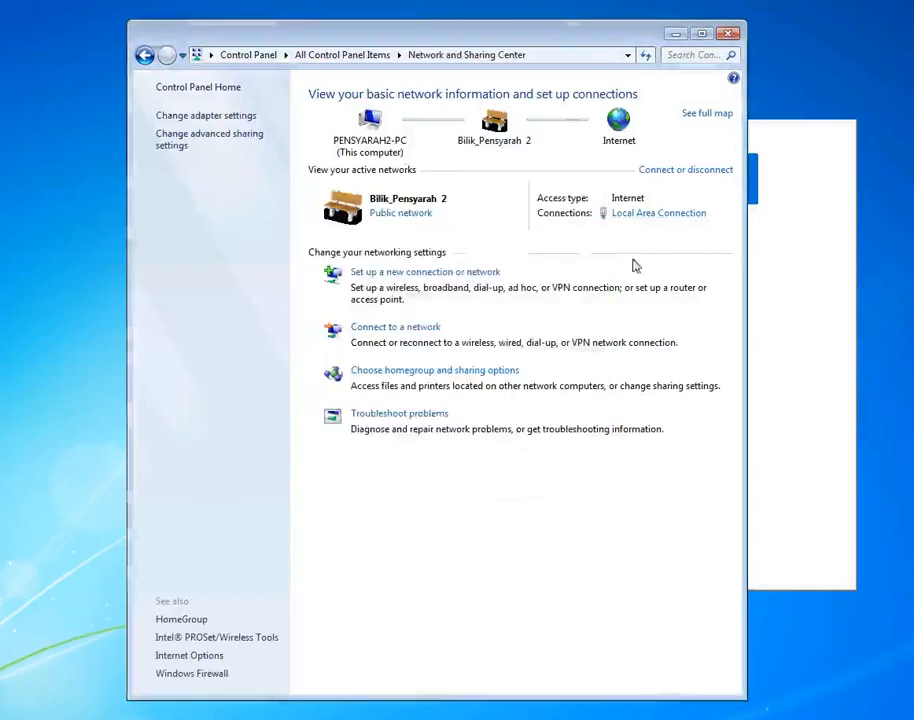
Apply the Unsaved Theme in Personalization under Appearance and Personalization, and look through the remaining themes before returning to the category
left_click(144, 57)
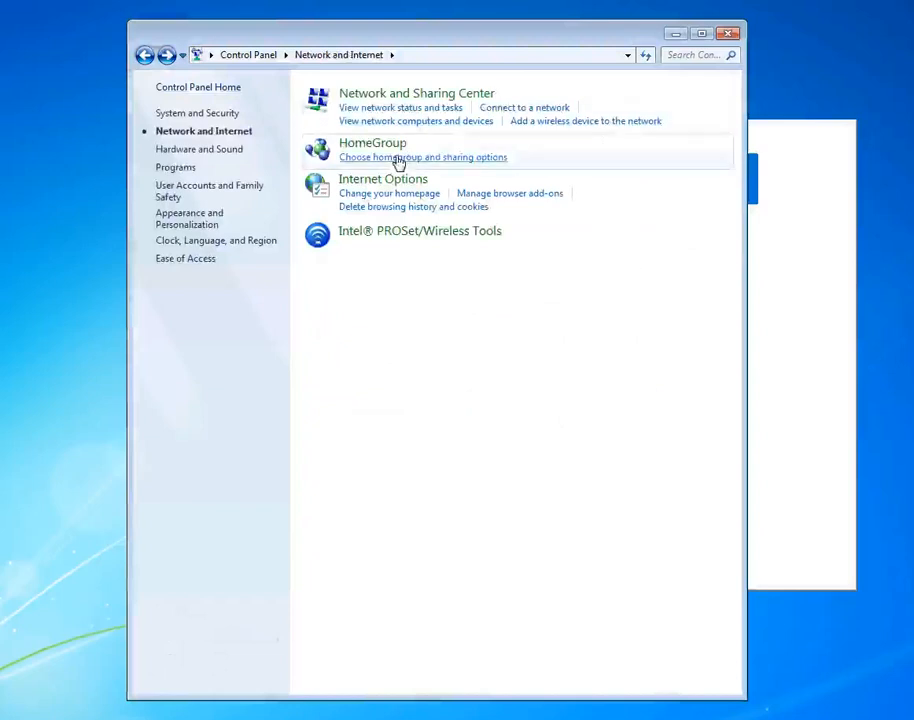
left_click(146, 56)
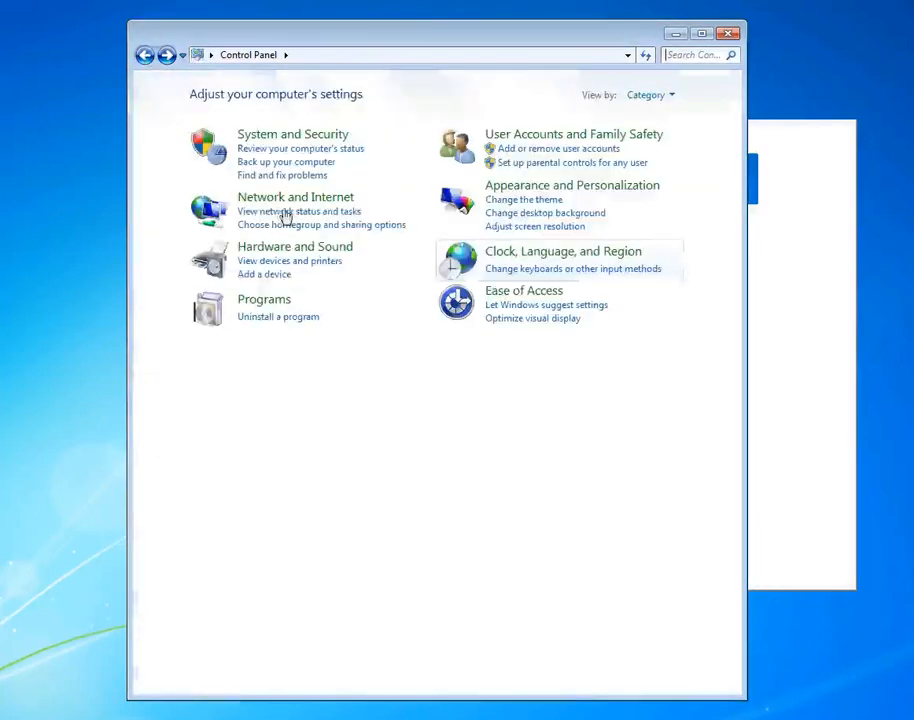
left_click(557, 190)
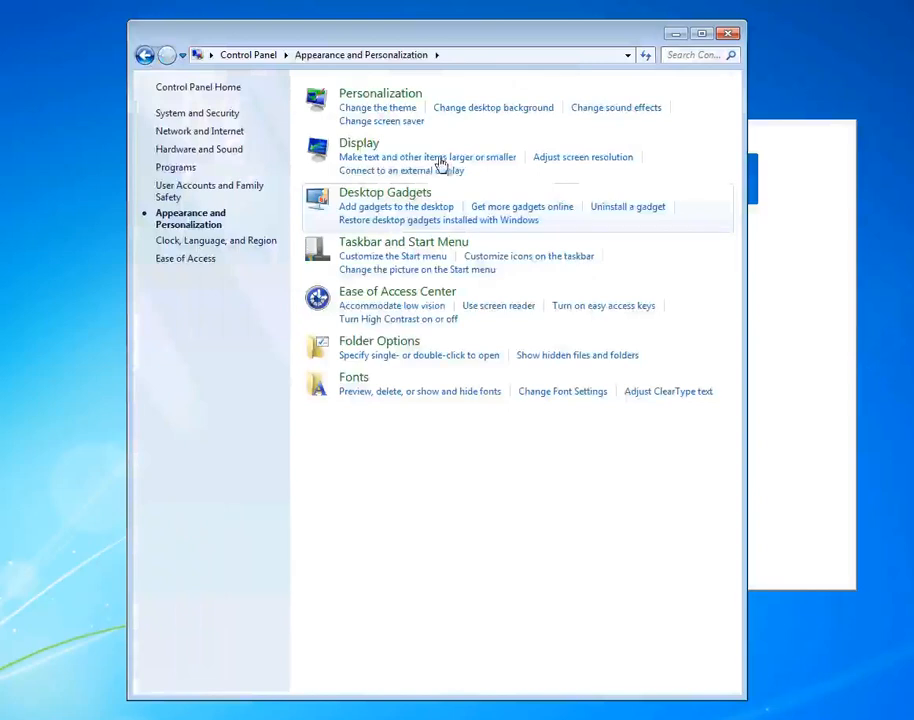
left_click(379, 110)
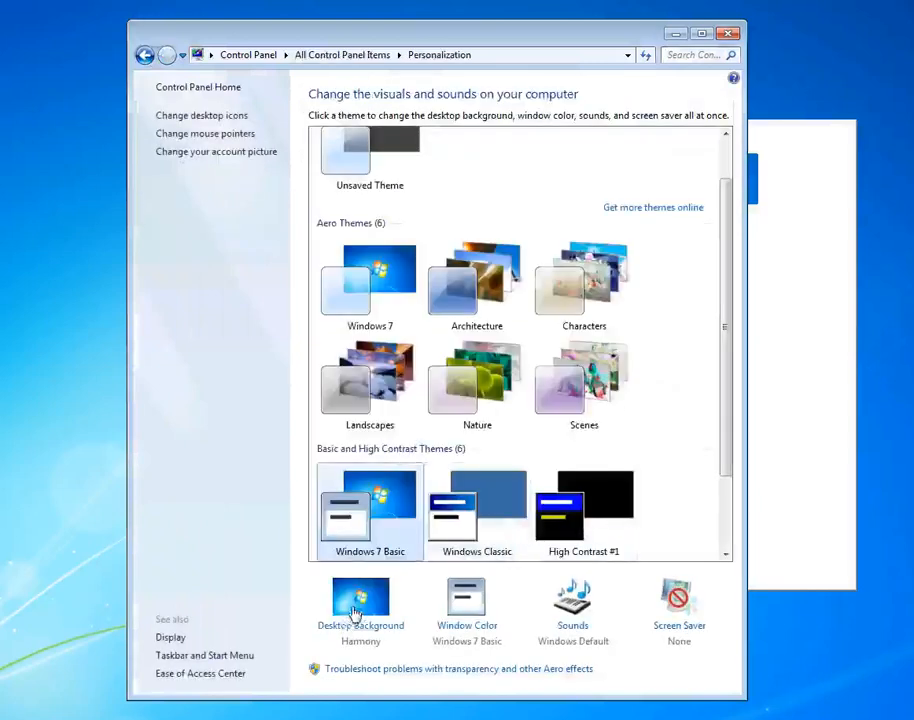
left_click(370, 185)
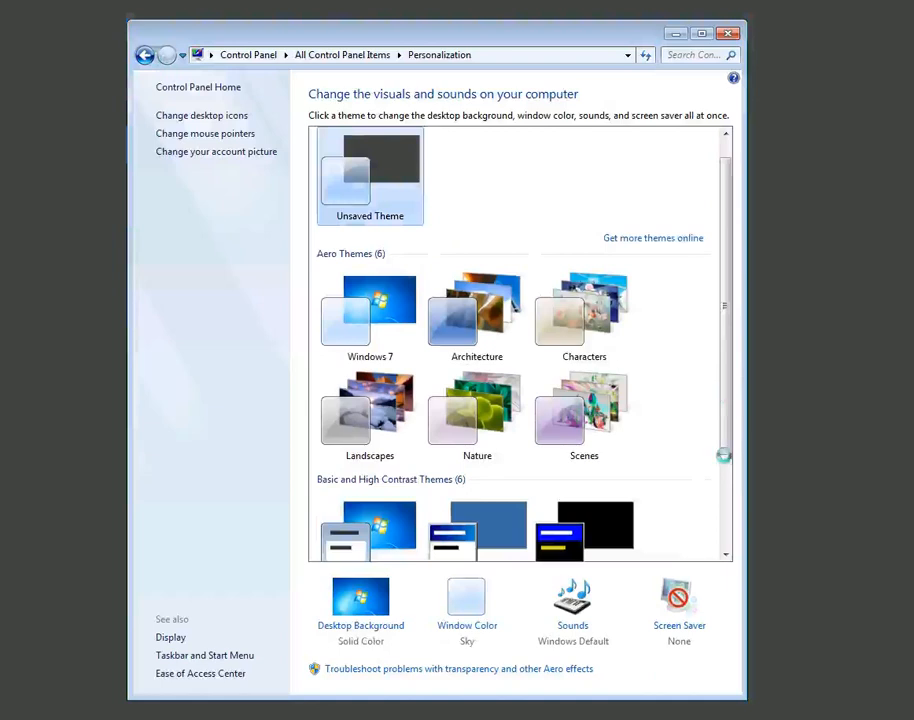
scroll(724, 460, "down", 3)
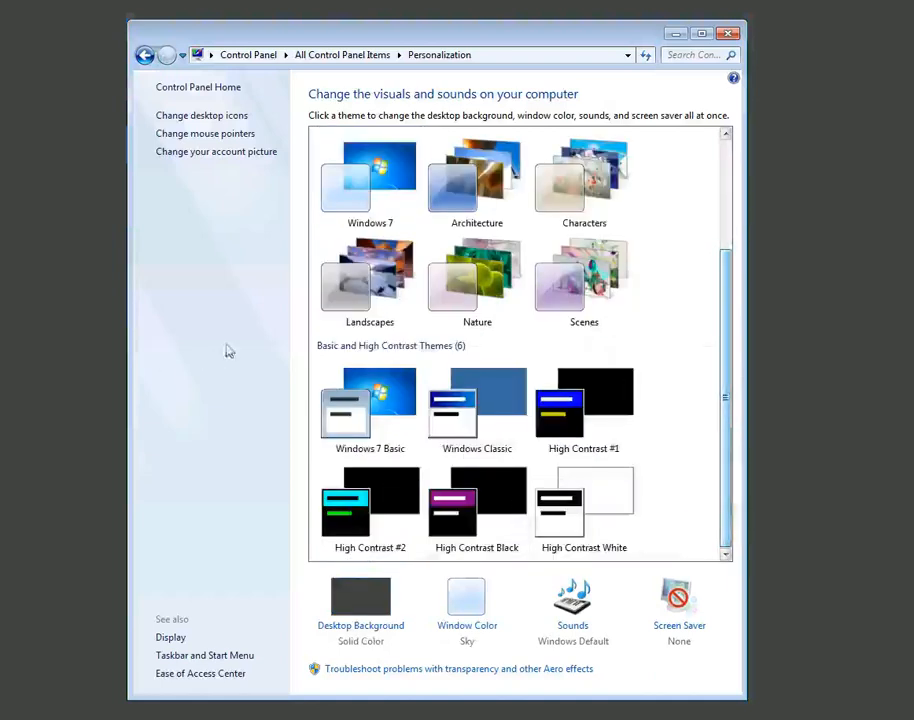
left_click(144, 56)
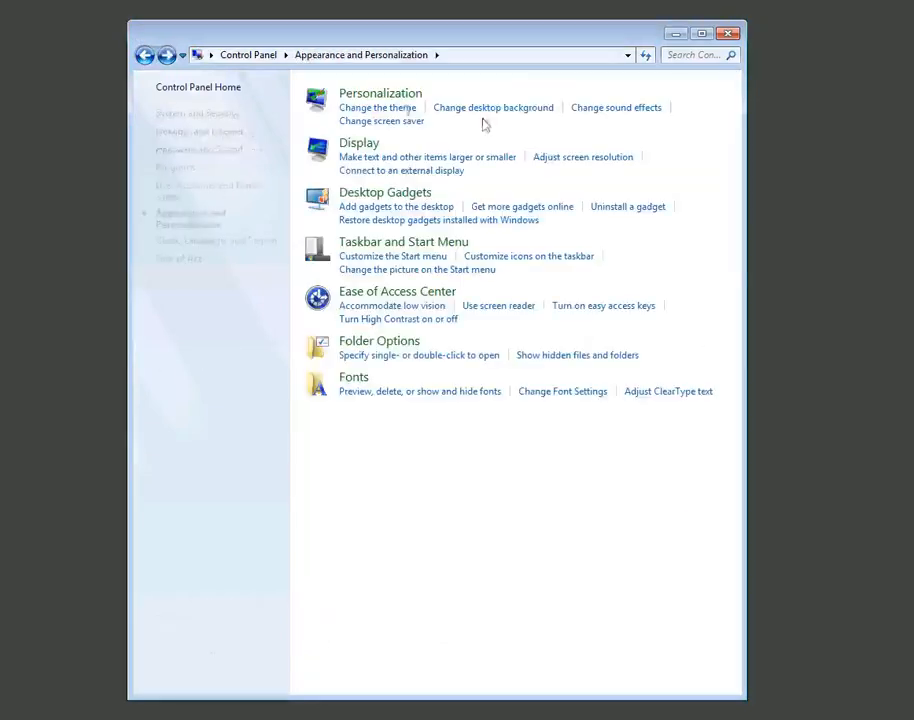
Preview the larger text sizes in Display and apply Medium - 125%, postponing the log-off
left_click(359, 150)
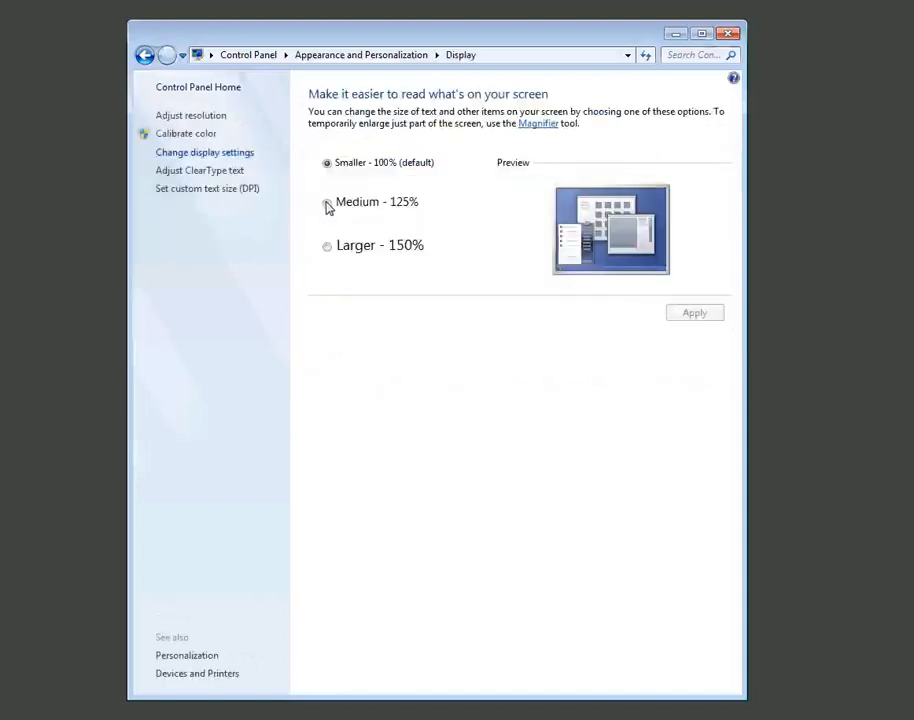
left_click(327, 204)
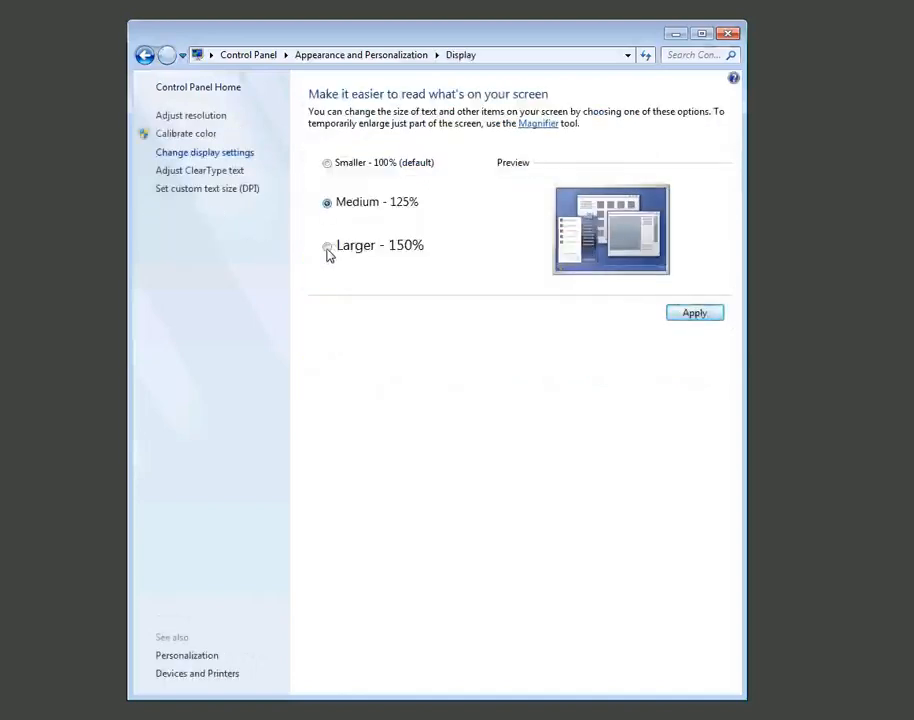
left_click(328, 249)
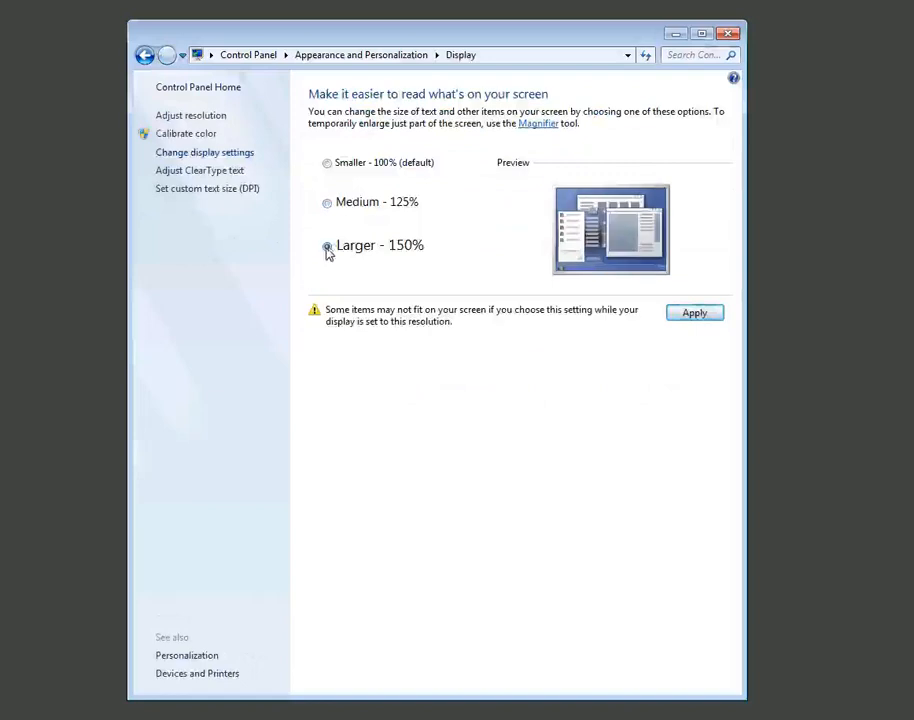
left_click(329, 206)
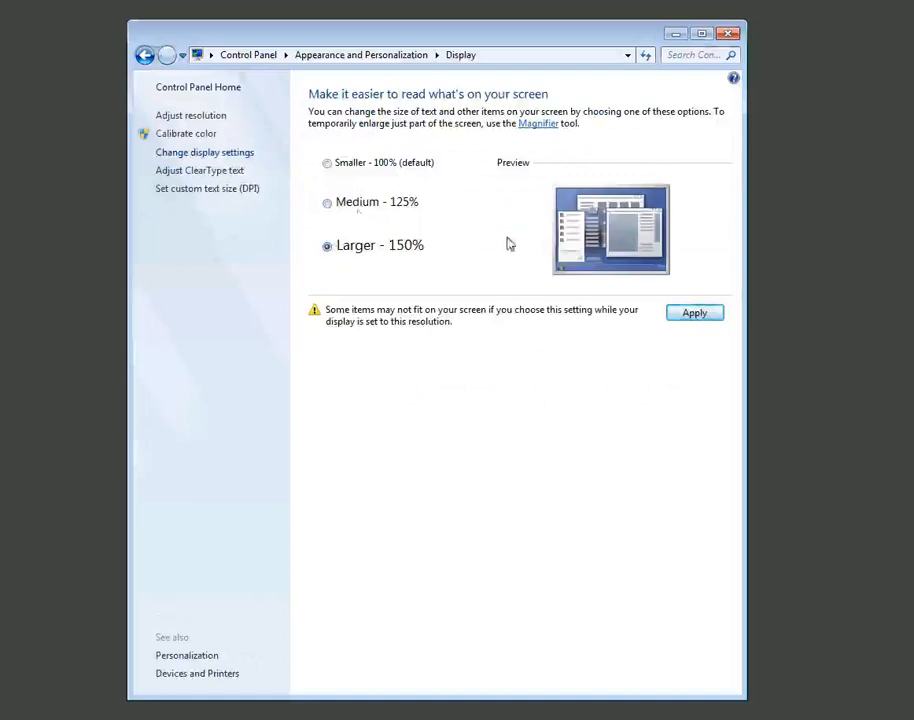
left_click(703, 315)
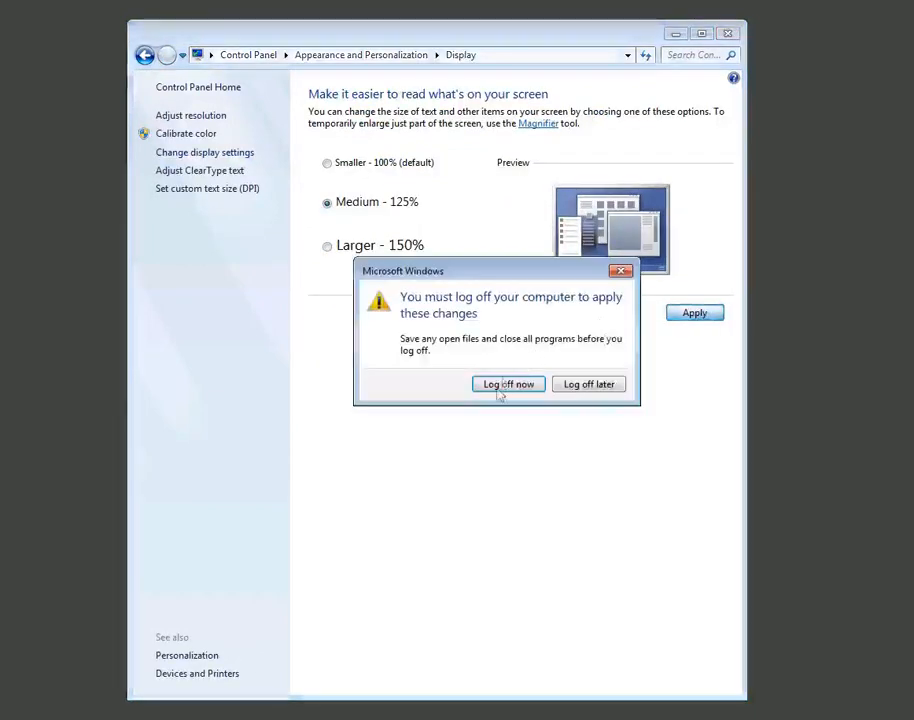
left_click(588, 388)
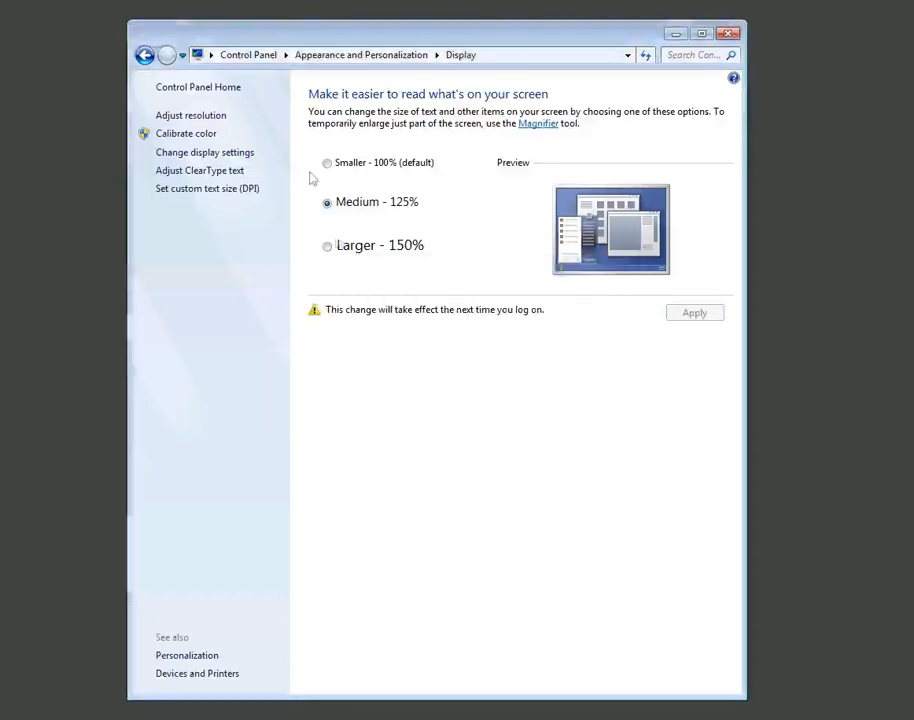
Set the display text size back to Smaller - 100% (default) and return to the Control Panel home
left_click(329, 164)
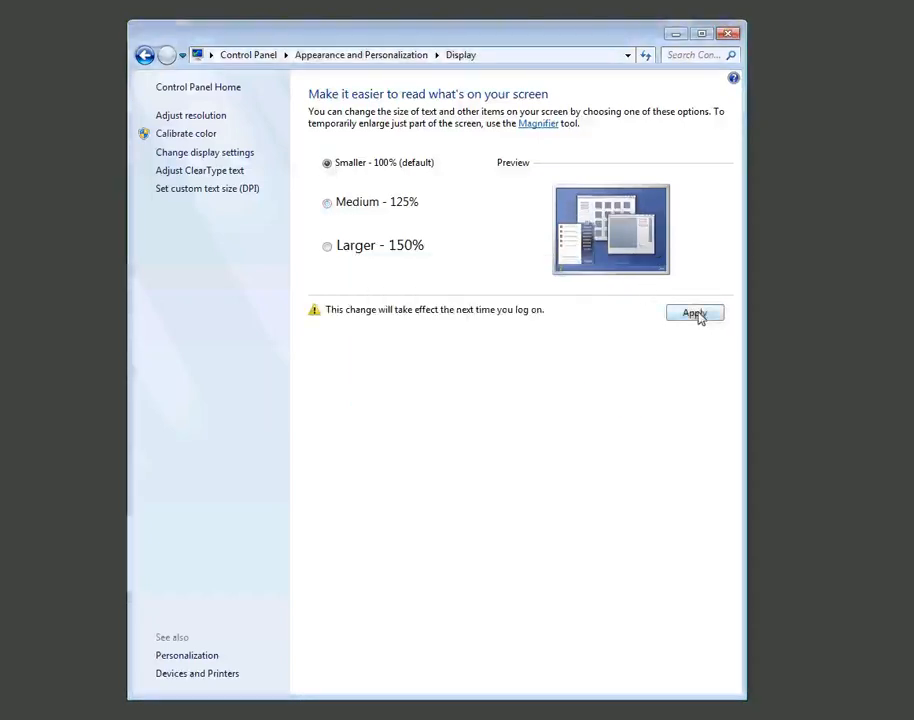
left_click(145, 55)
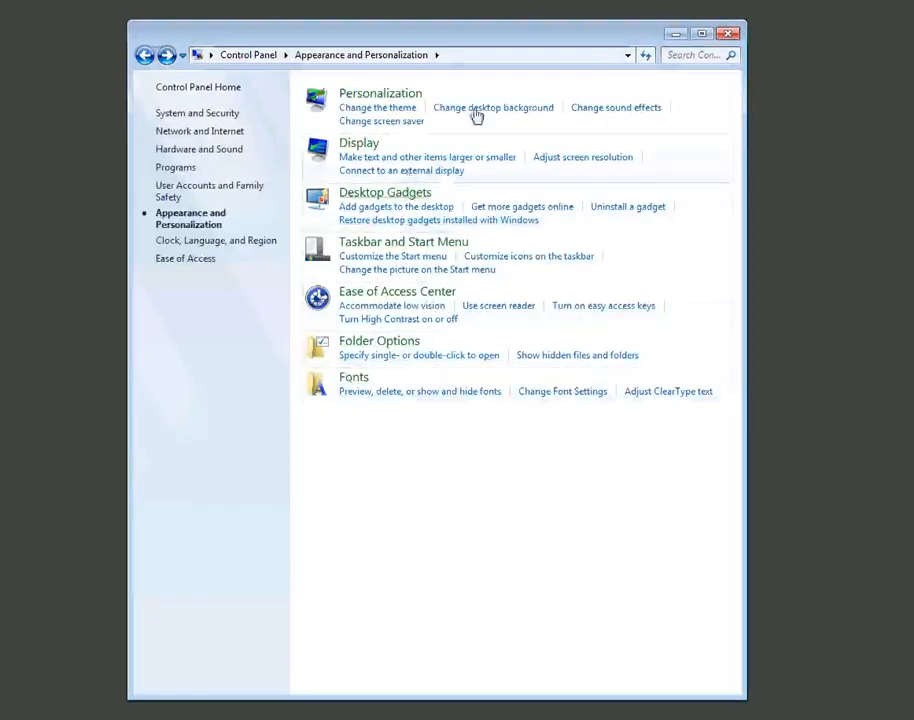
left_click(145, 55)
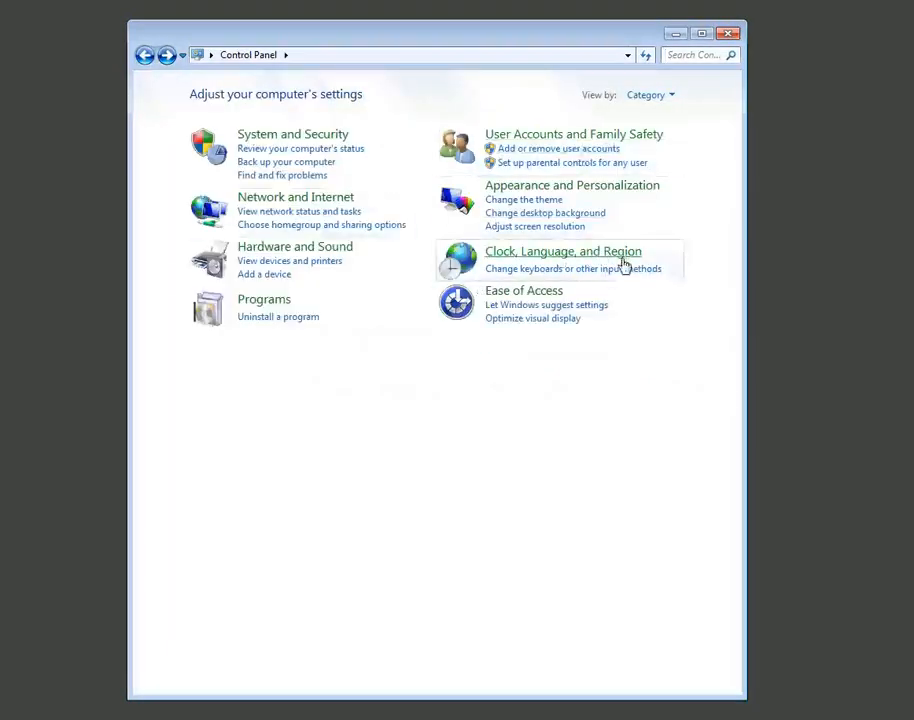
Review the Hardware and Sound and the System and Security categories, ending at the Control Panel home
left_click(300, 247)
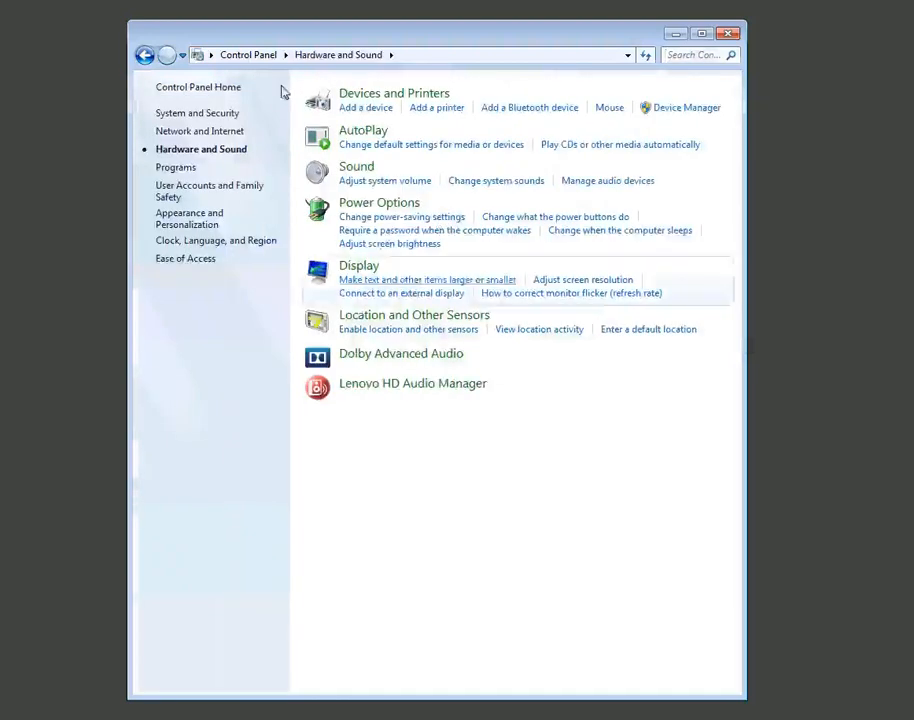
left_click(145, 57)
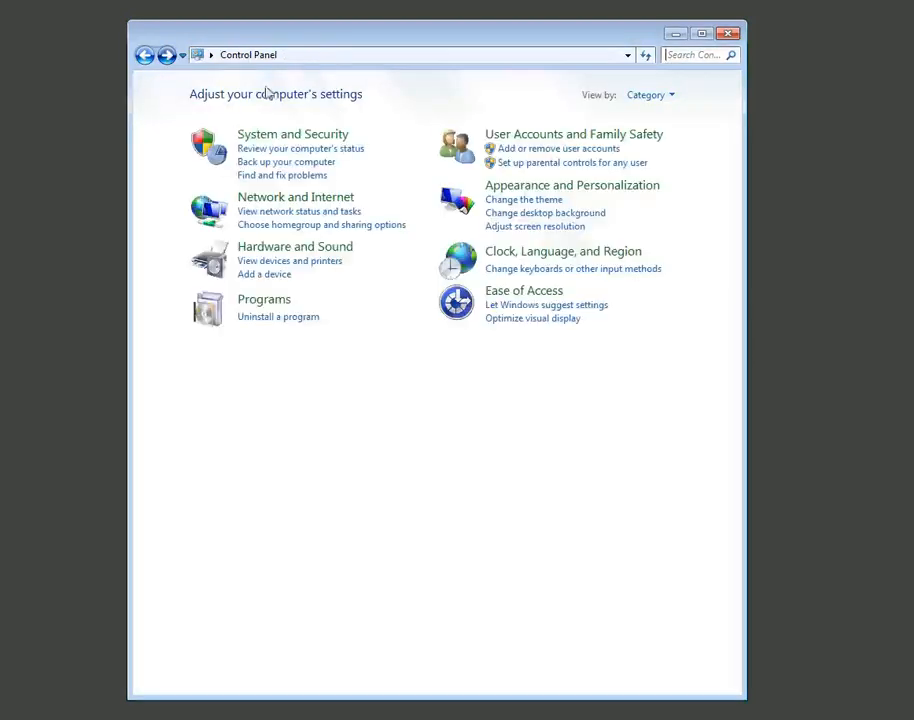
left_click(298, 145)
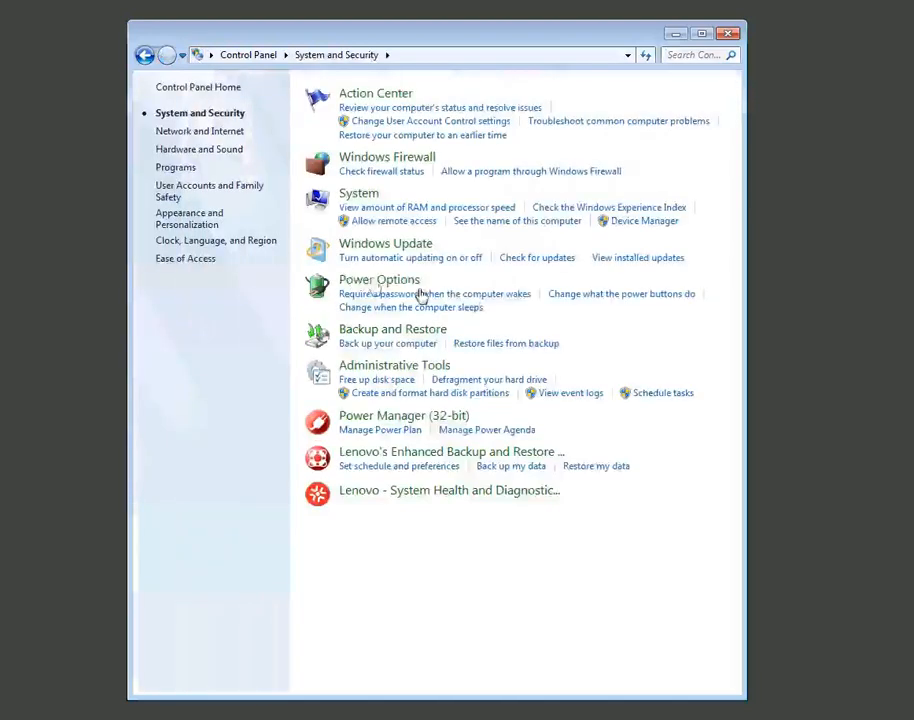
left_click(145, 57)
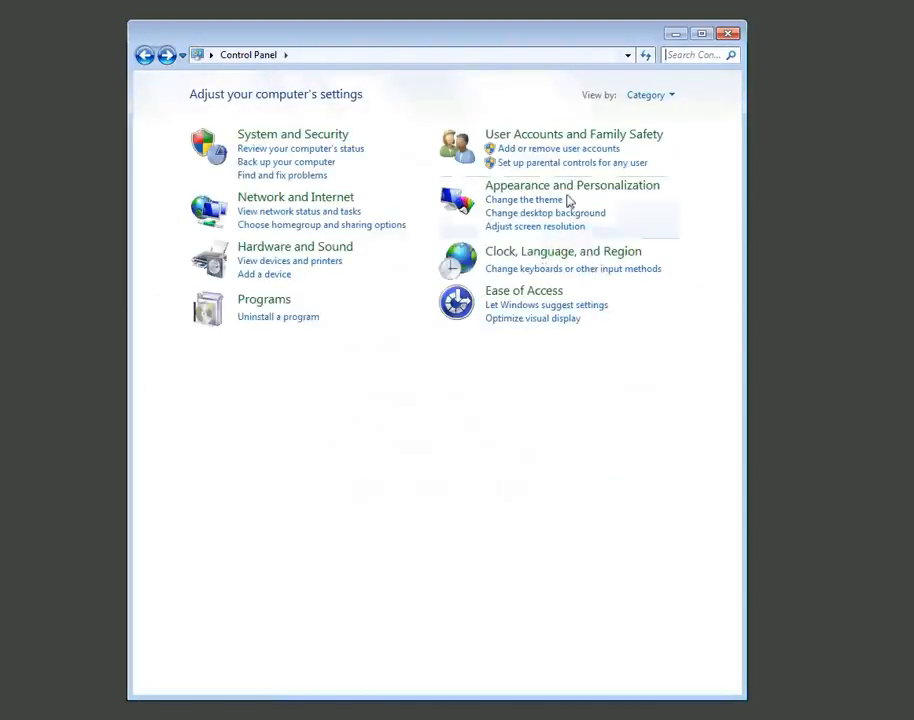